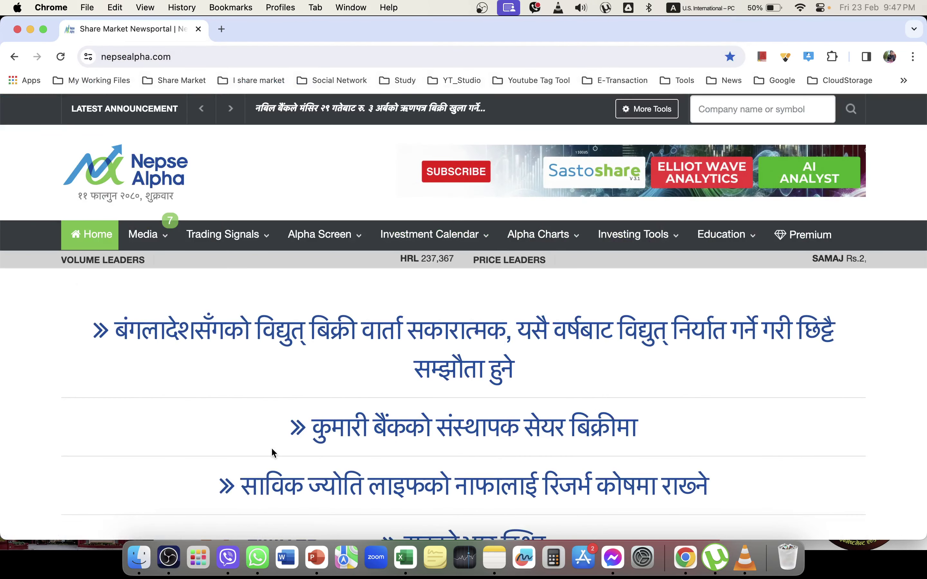
- Switch to the Excel workbook and turn on filters for the header row of the Hotel sheet
left_click(412, 563)
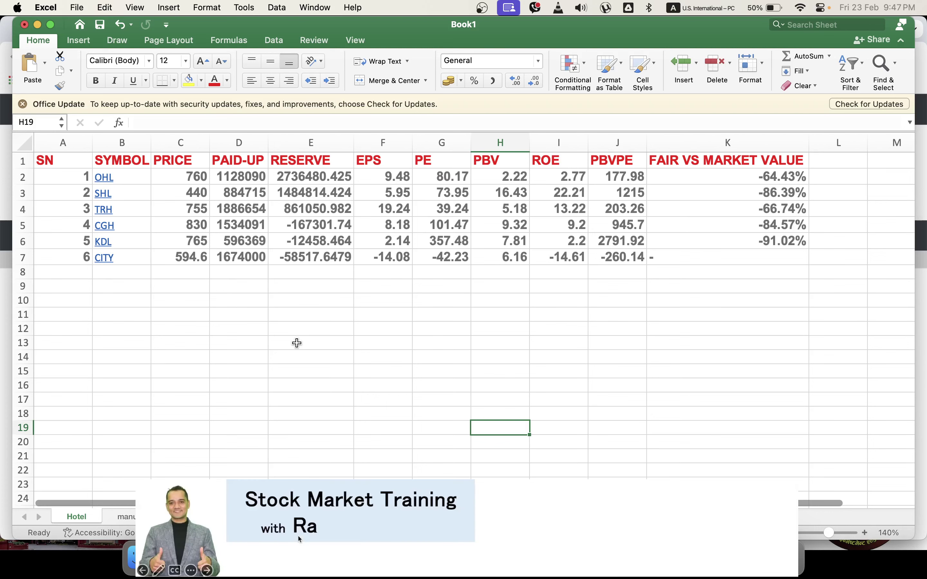
left_click(31, 166)
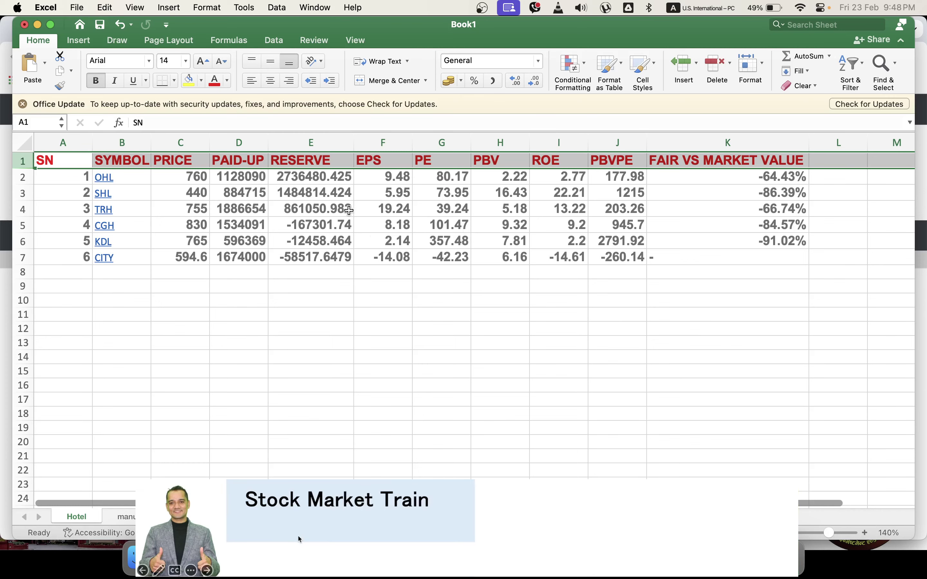
left_click(179, 165)
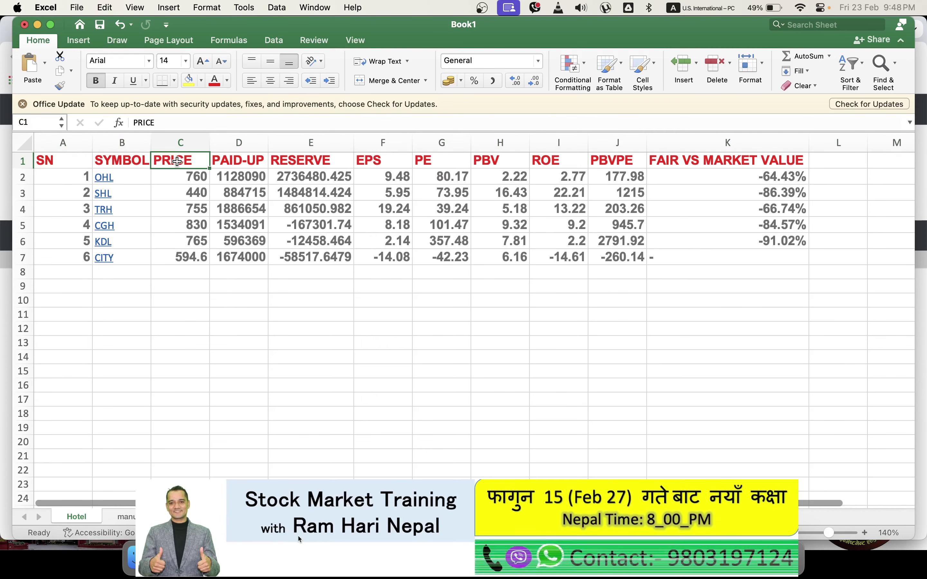
left_click(850, 81)
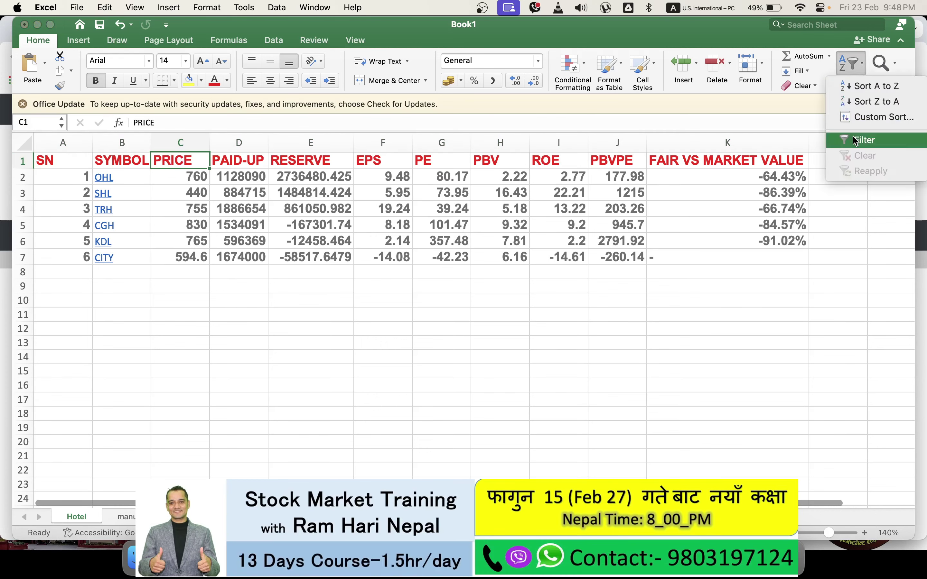
left_click(863, 141)
- Sort the hotel table by PRICE in descending order
left_click(203, 162)
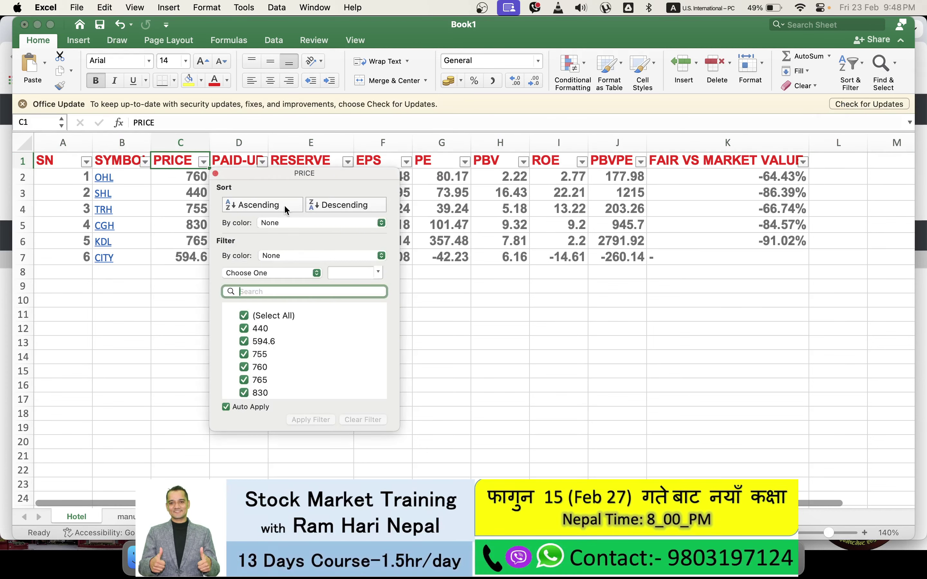
left_click(340, 206)
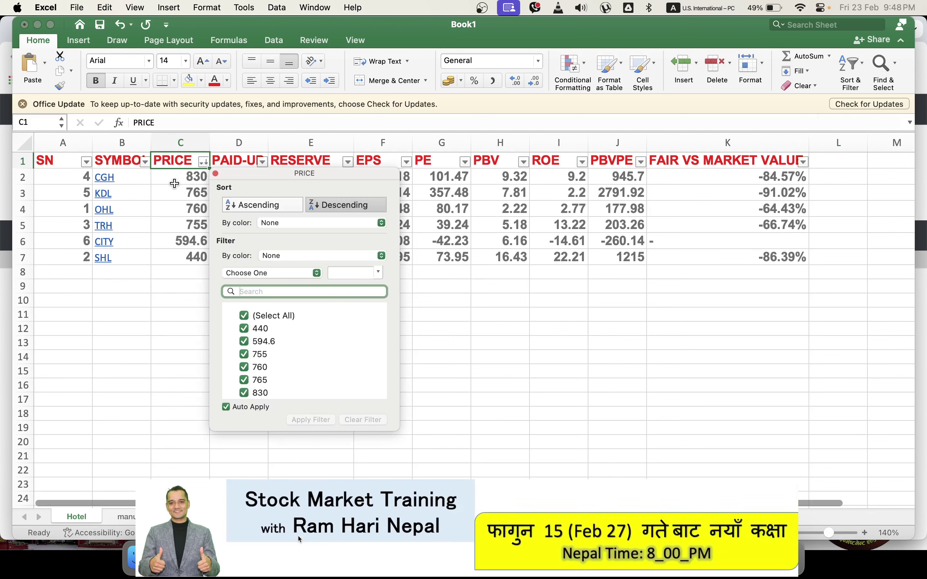
left_click(174, 183)
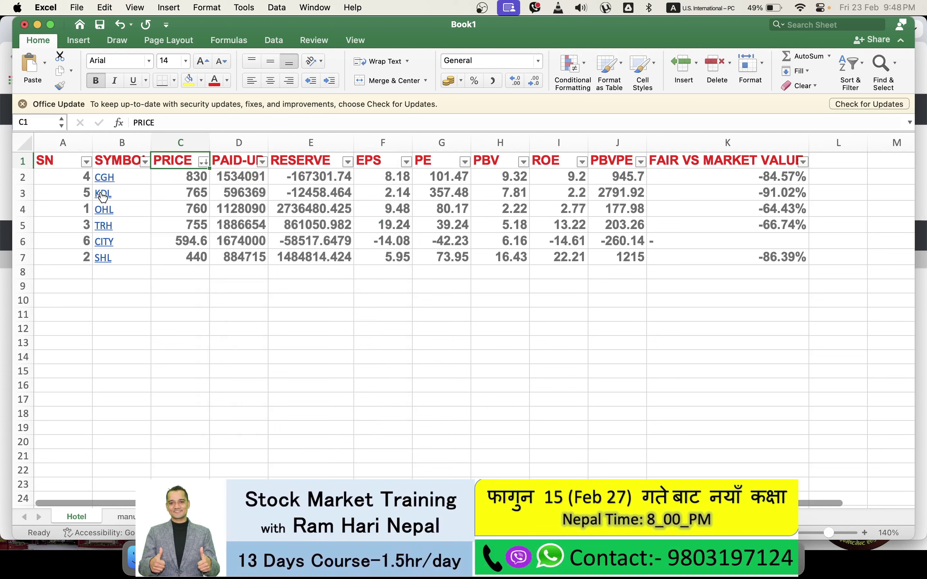
- Examine the hotel symbols and their prices, checking the SHL row and the price range C2:C7
mouse_move(104, 197)
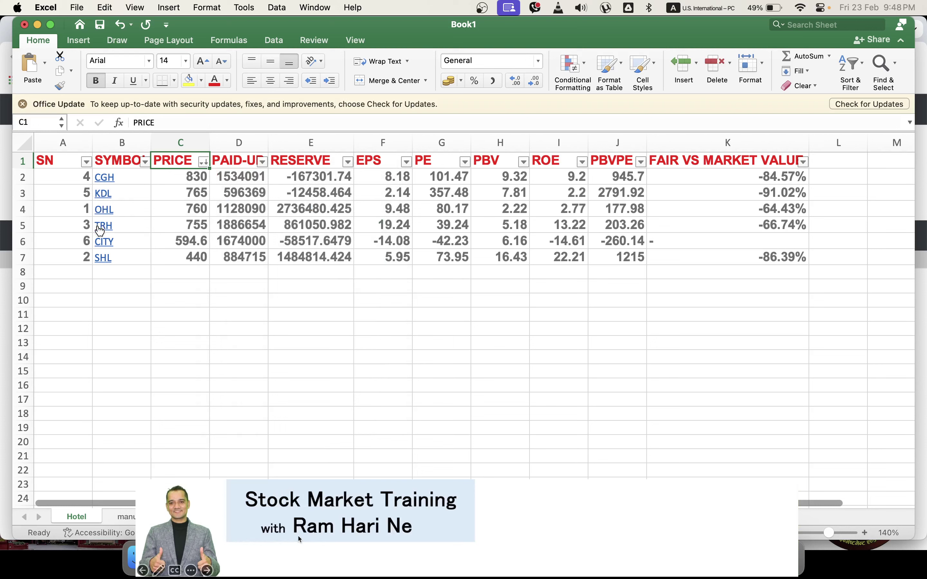
mouse_move(99, 246)
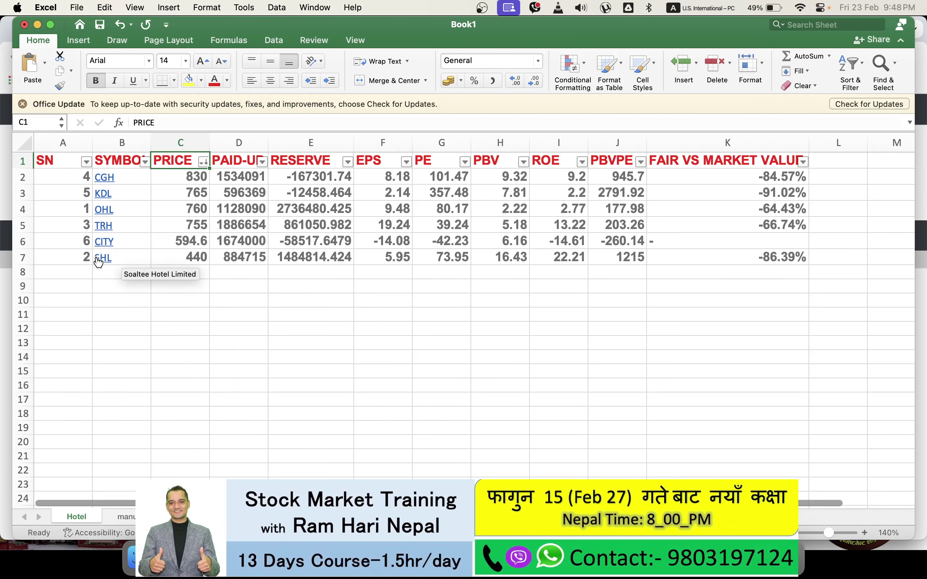
left_click(190, 256)
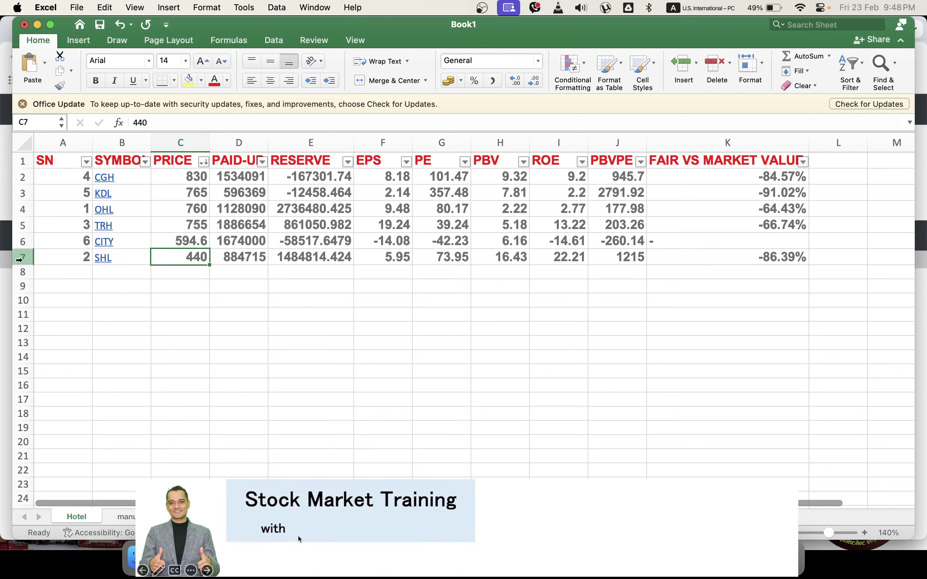
left_click(20, 260)
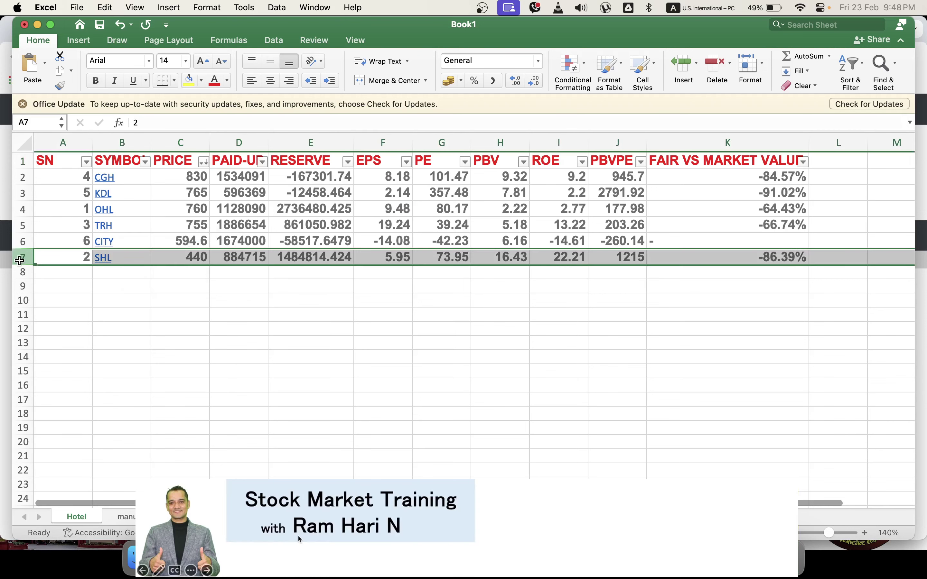
left_click(206, 276)
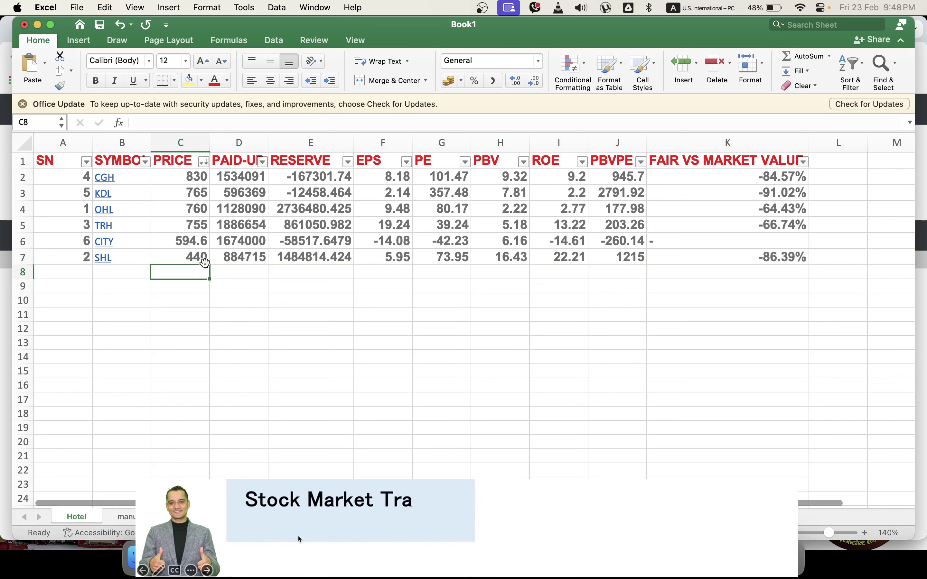
left_click(206, 260)
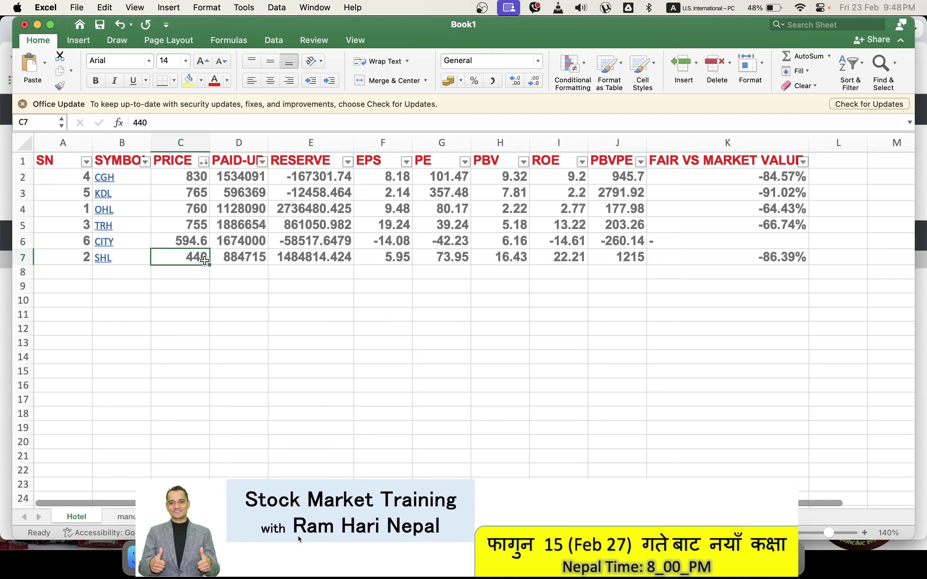
left_click(181, 277)
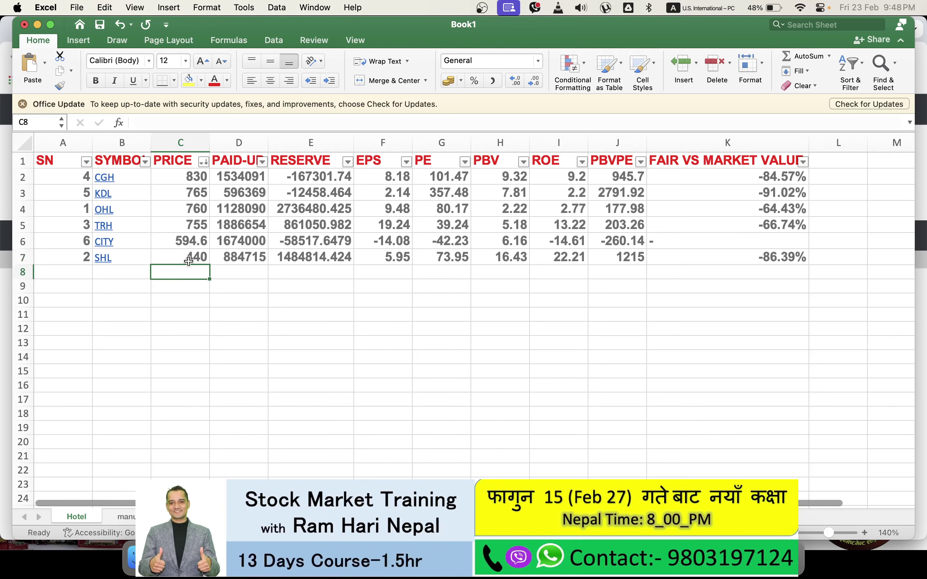
left_click(190, 259)
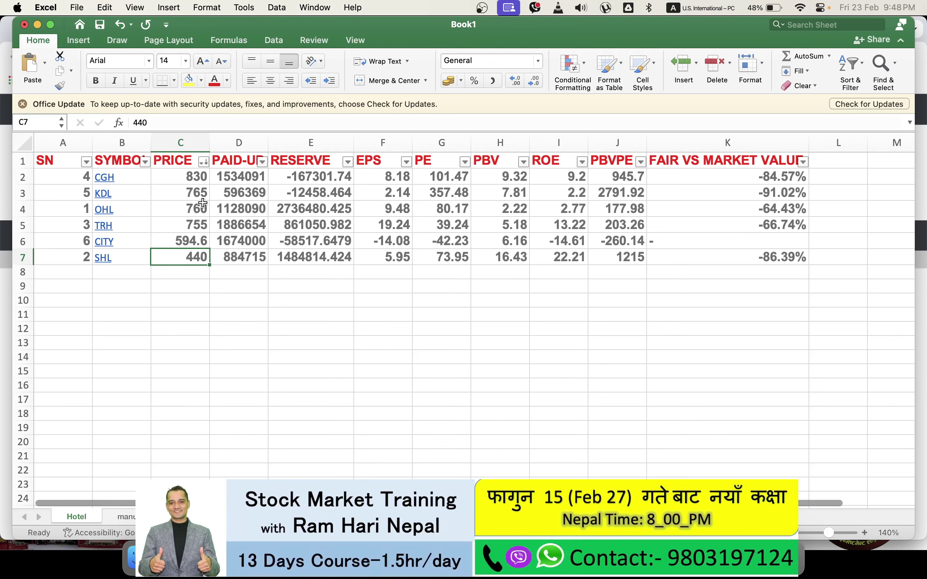
left_click_drag(193, 175, 197, 255)
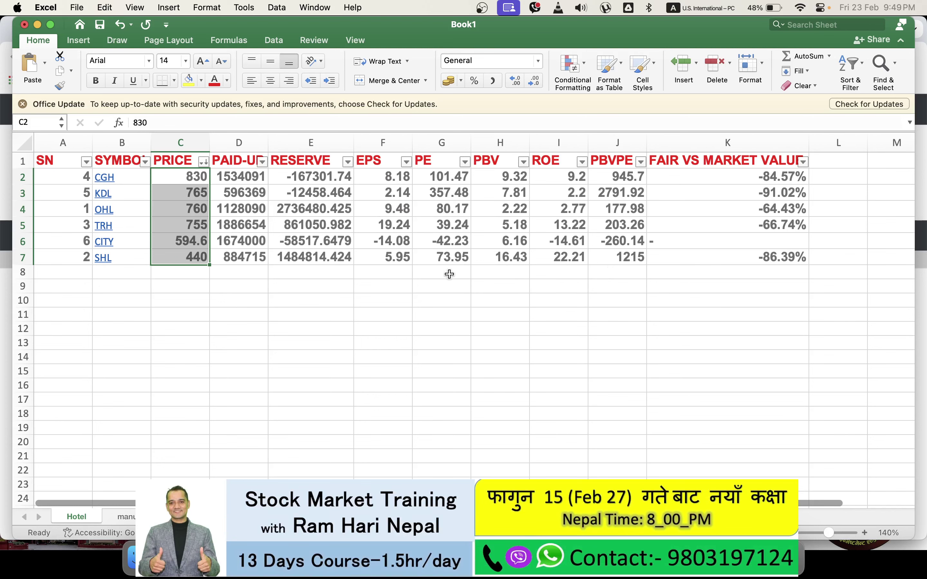
scroll(536, 279, "right", 2)
scroll(559, 281, "left", 2)
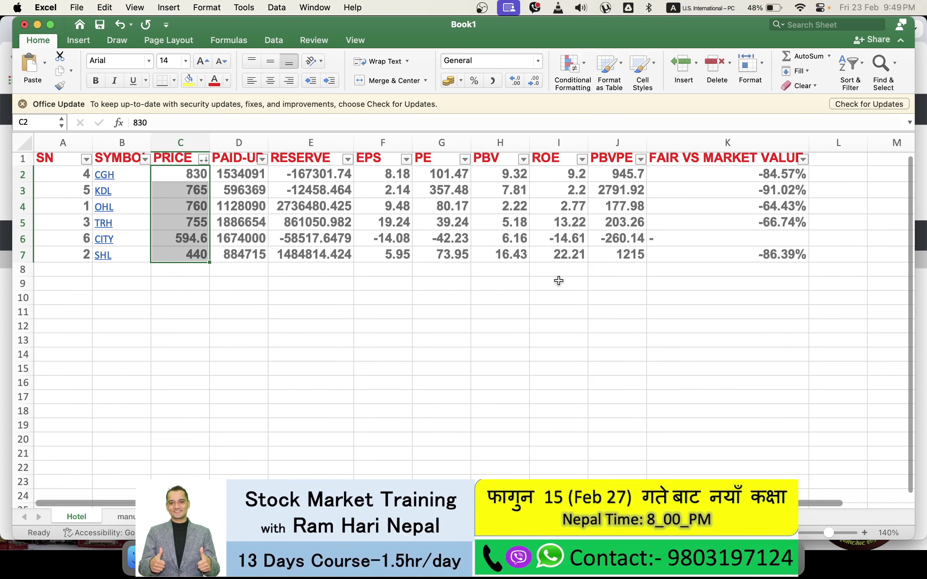
scroll(444, 256, "up", 1)
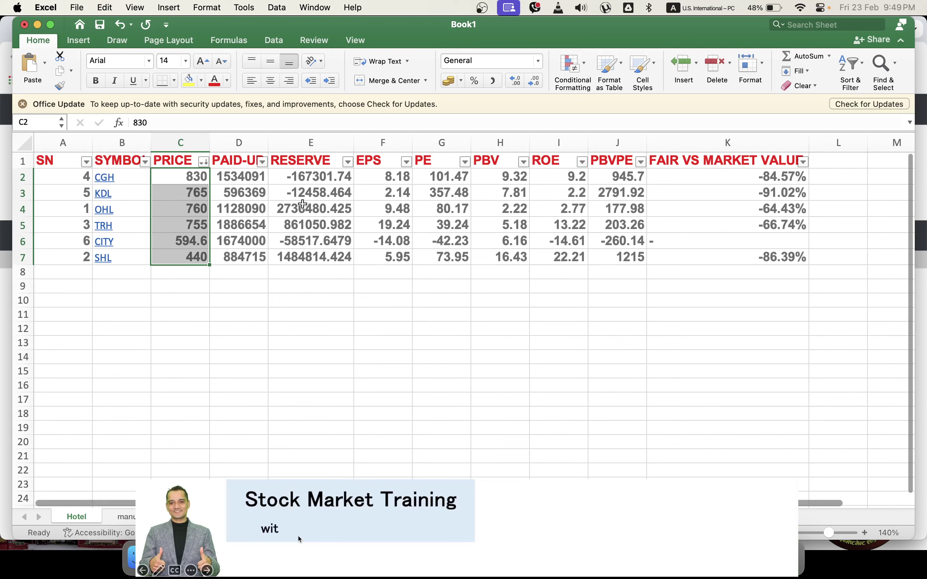
- Sort the hotel table by PAID-UP, trying ascending first and settling on descending order
left_click(262, 162)
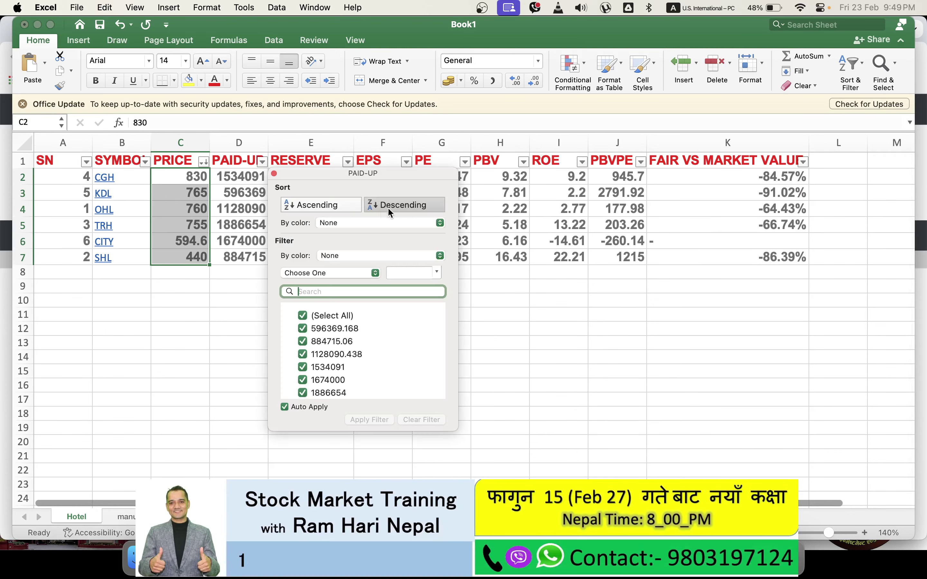
left_click(336, 204)
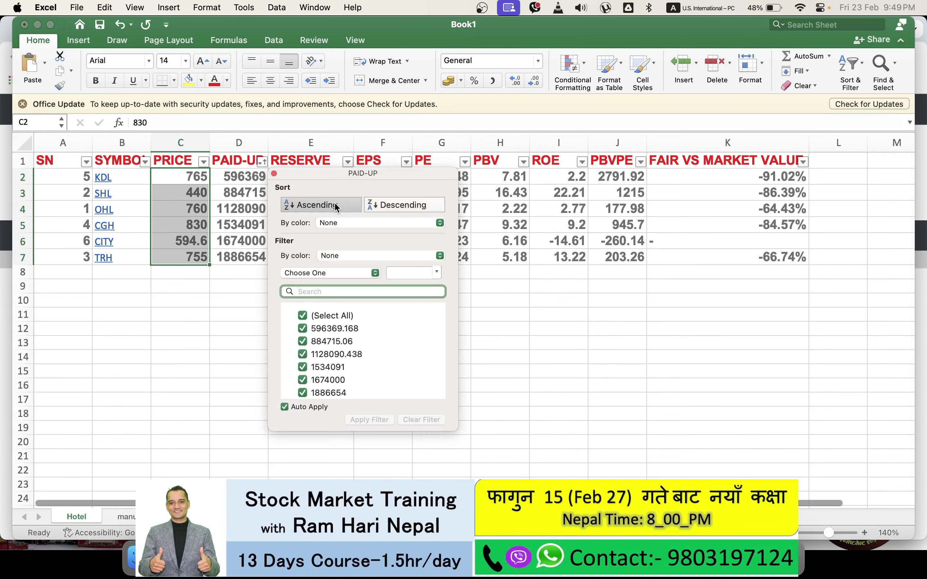
left_click(390, 203)
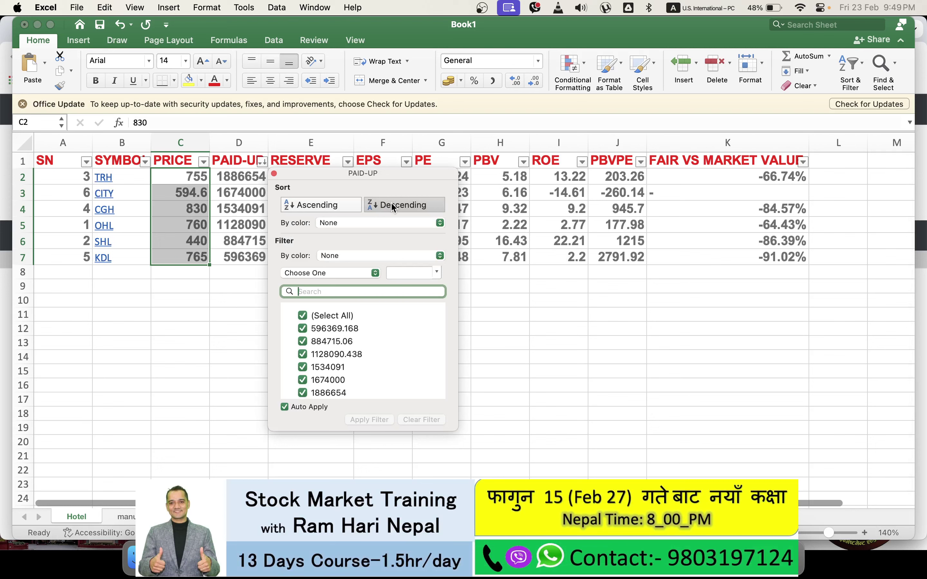
left_click(298, 536)
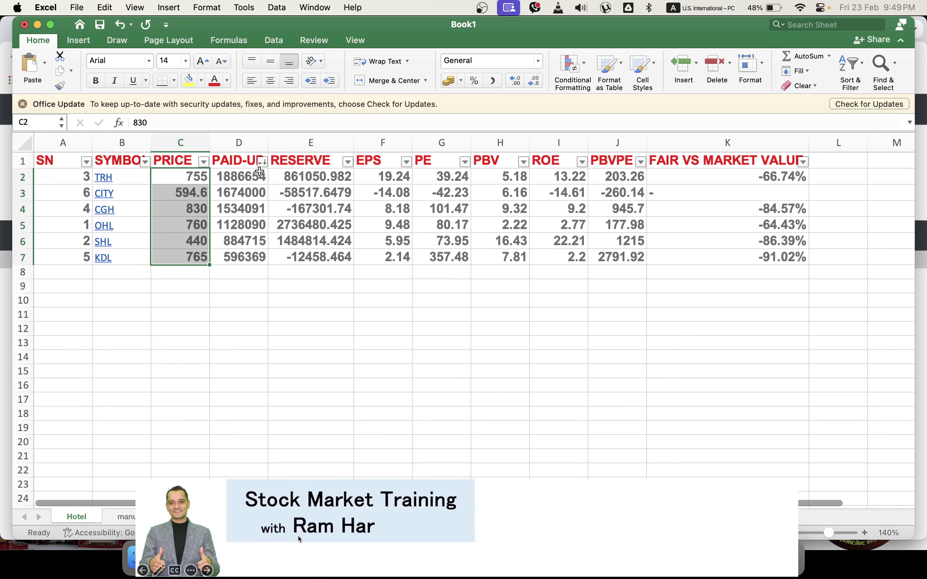
- Sort the hotel table by RESERVE in descending order and select the negative reserves in E5:E7
left_click(347, 162)
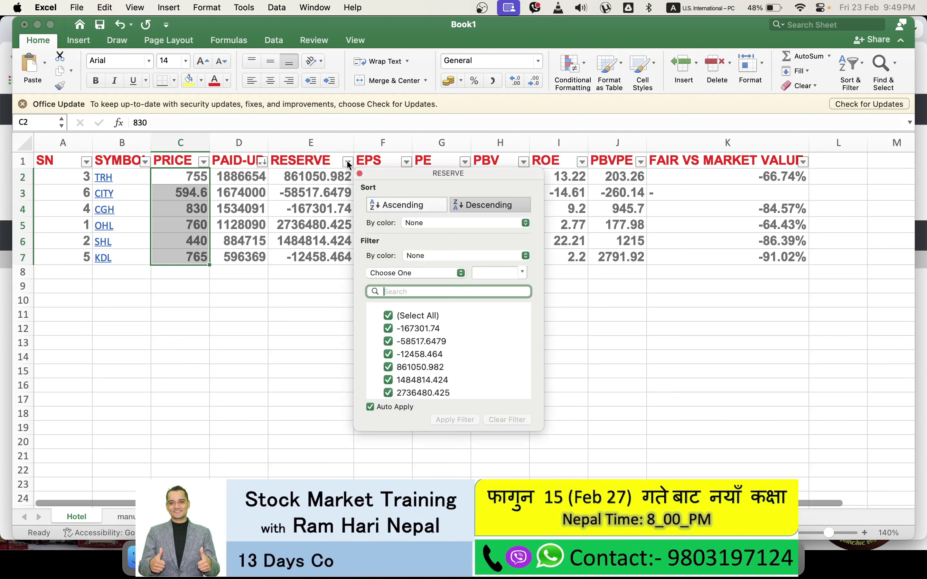
left_click(483, 206)
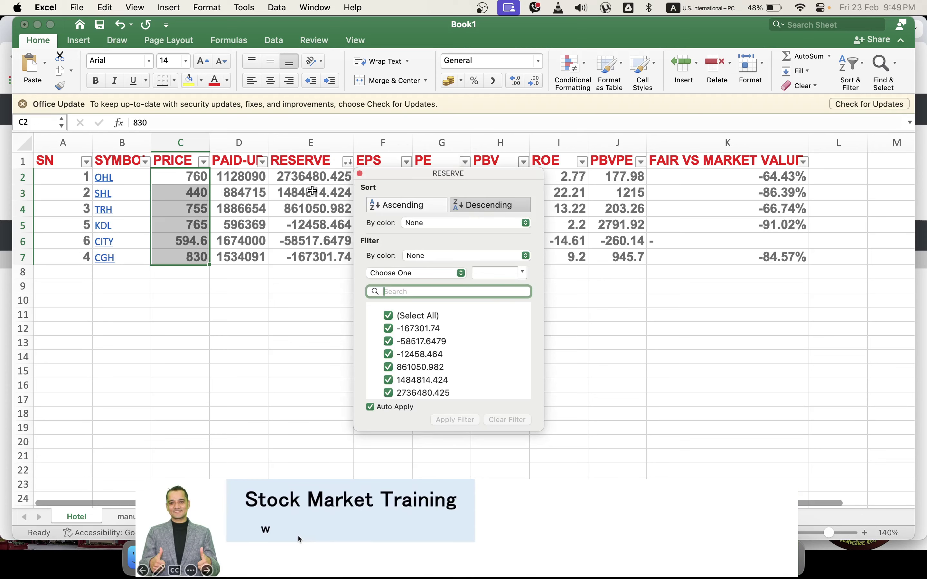
left_click(298, 536)
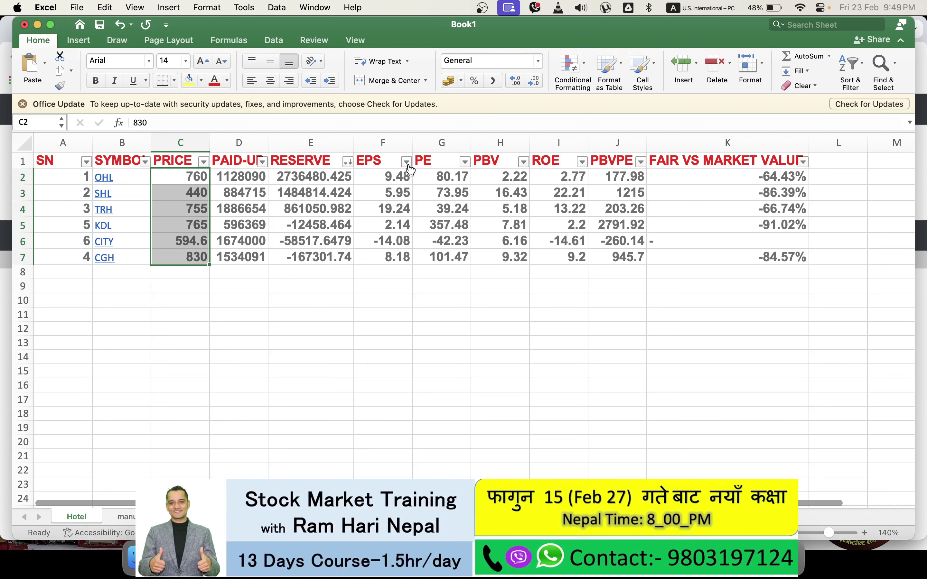
left_click_drag(313, 222, 310, 253)
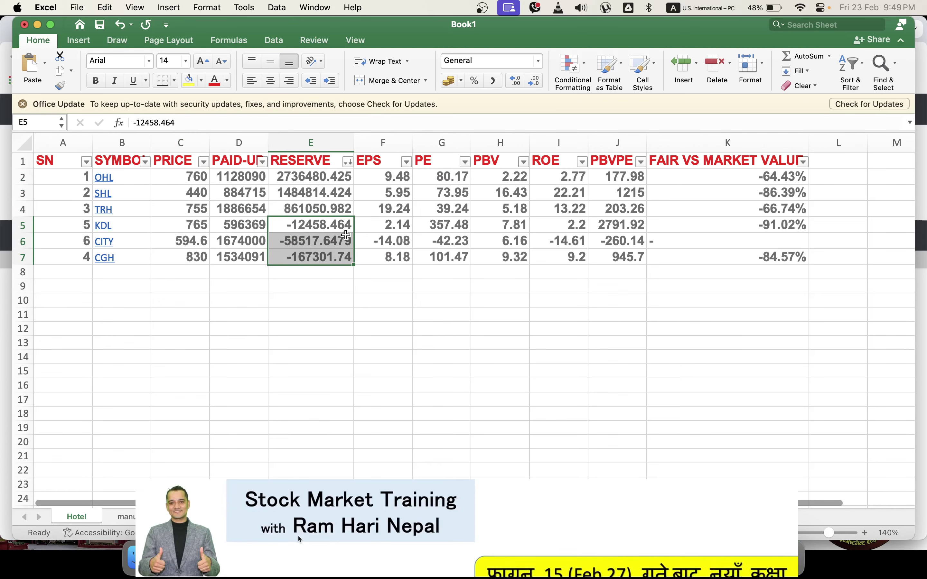
- Sort the hotel table by EPS in descending order and check the EPS cells of CITY and KDL
left_click(413, 160)
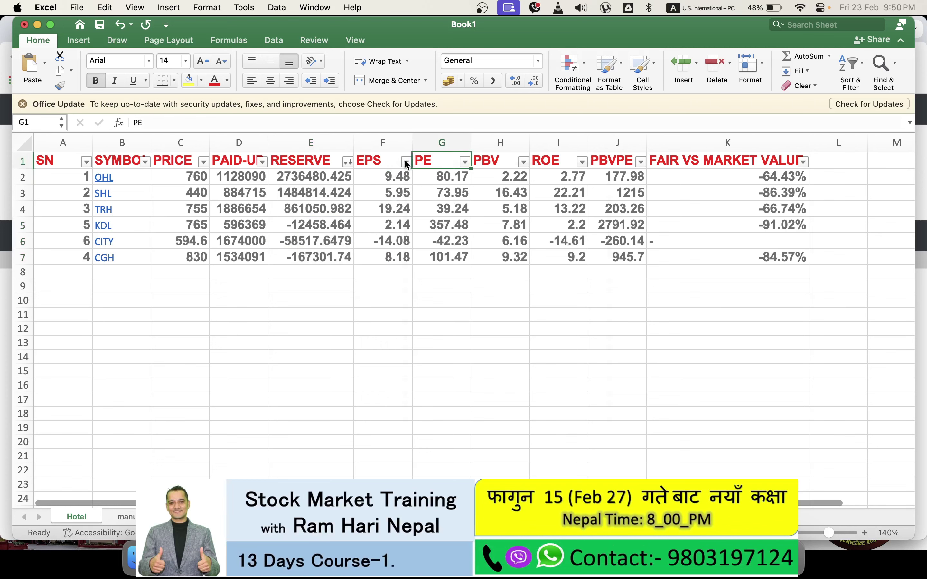
left_click(406, 162)
left_click(519, 204)
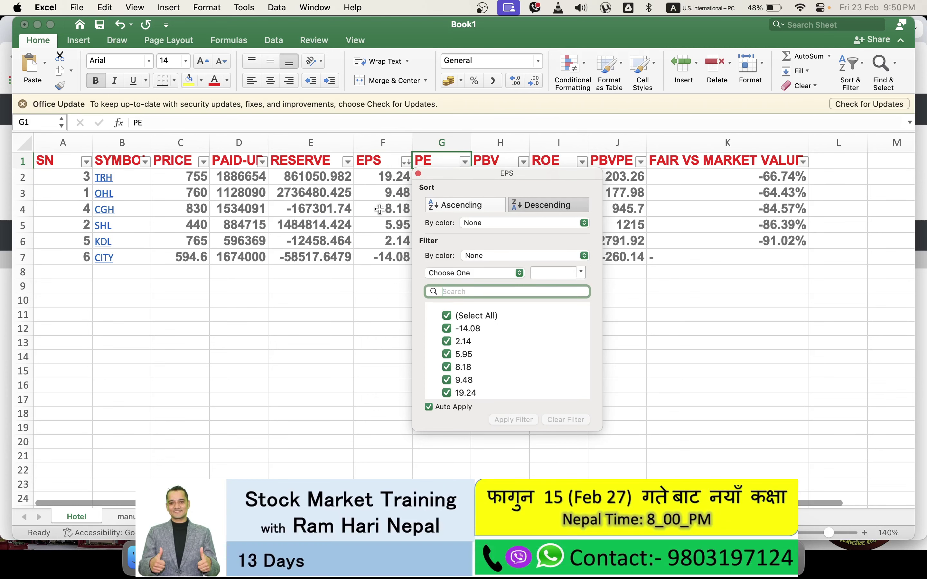
left_click(383, 242)
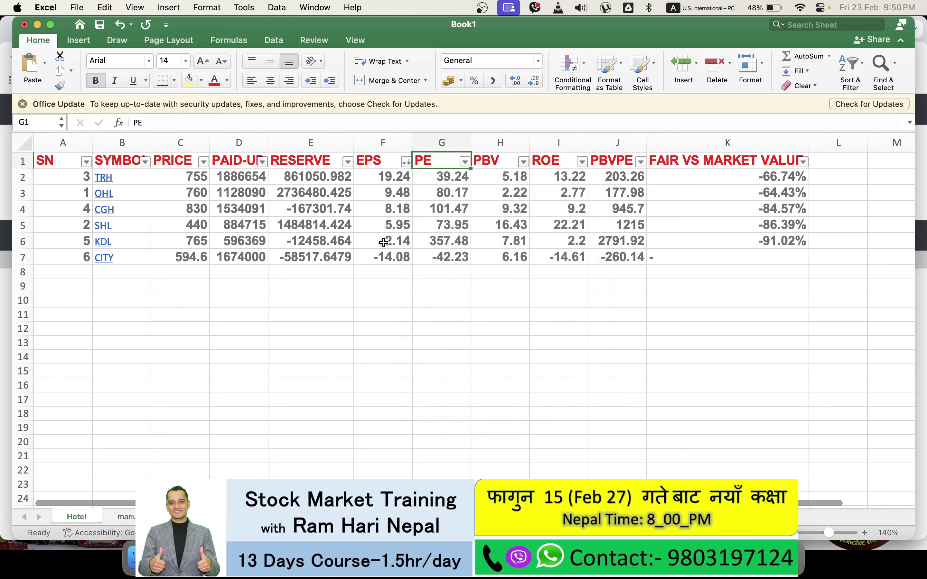
left_click(389, 256)
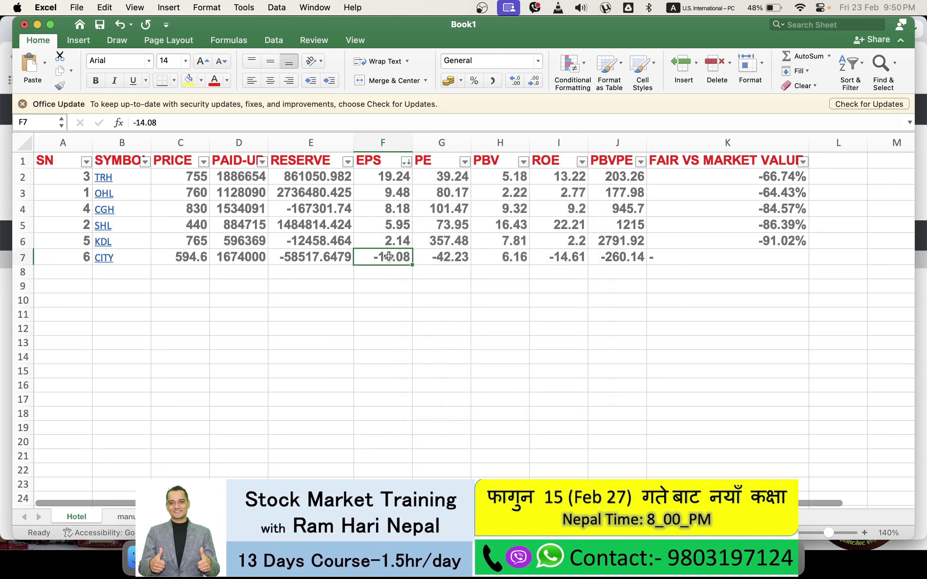
left_click(391, 240)
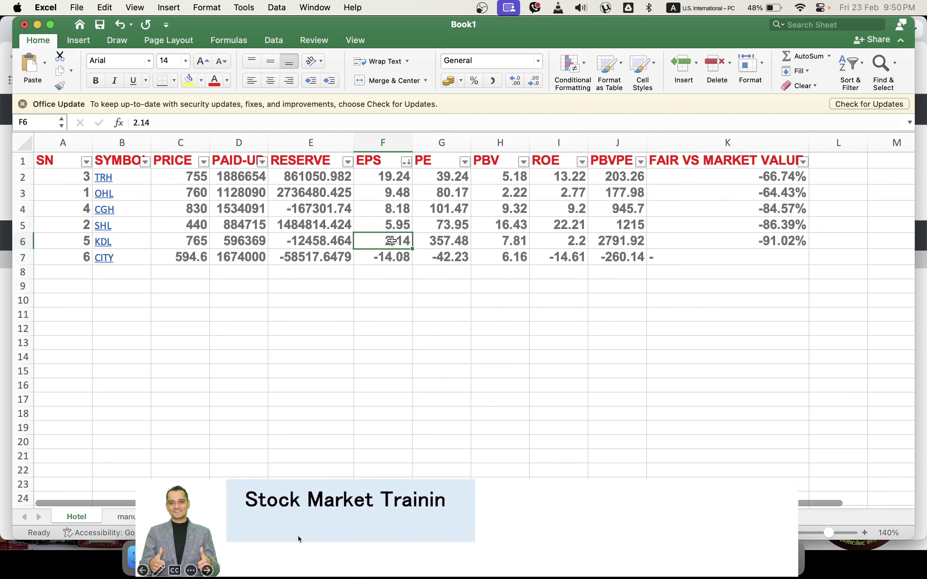
- Sort the hotel table by PE, settling on ascending order, and select the PE cell of TRH
left_click(464, 163)
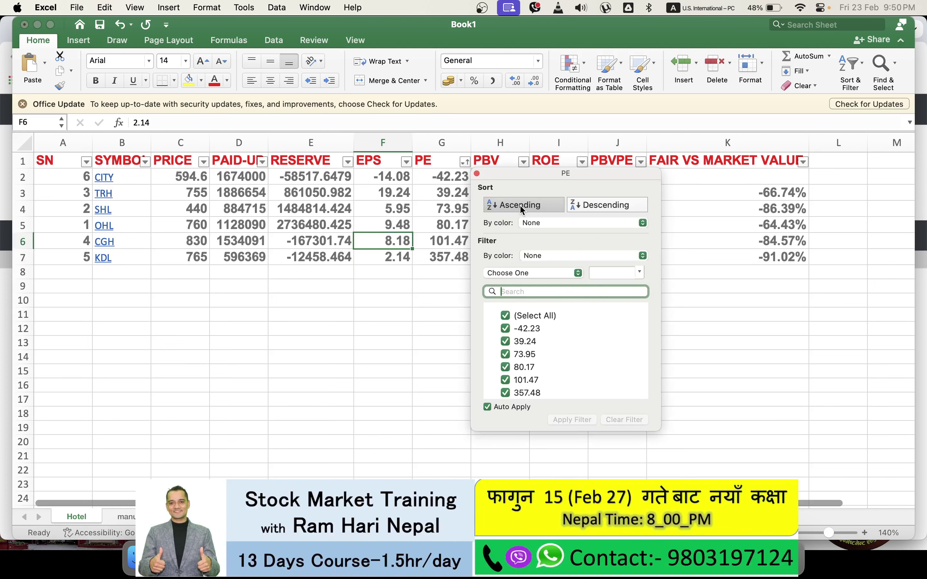
left_click(591, 206)
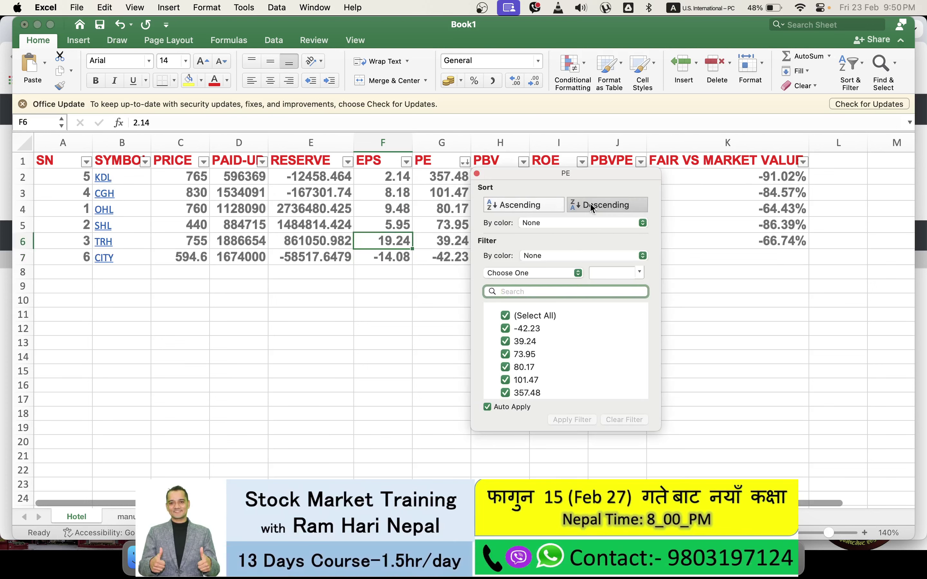
left_click(548, 204)
left_click(432, 194)
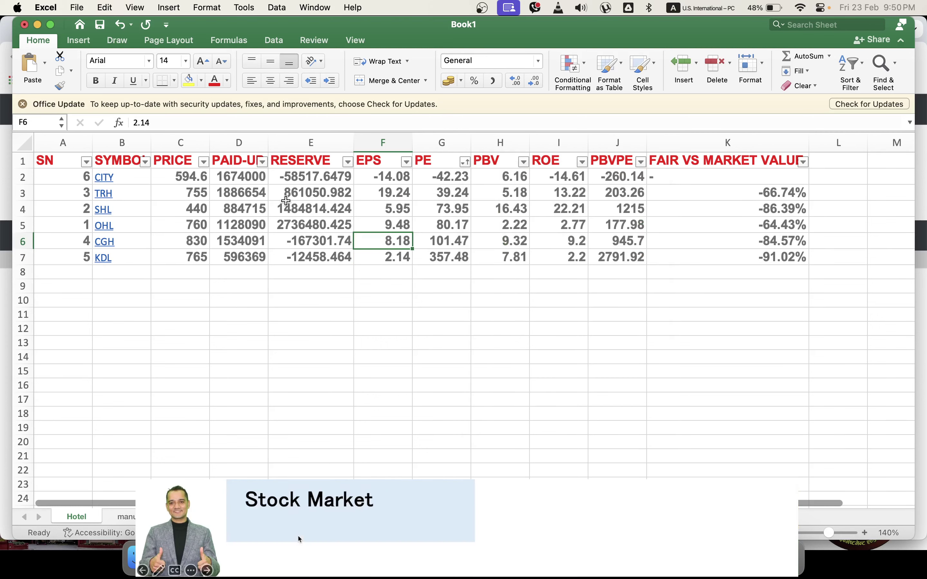
left_click(438, 193)
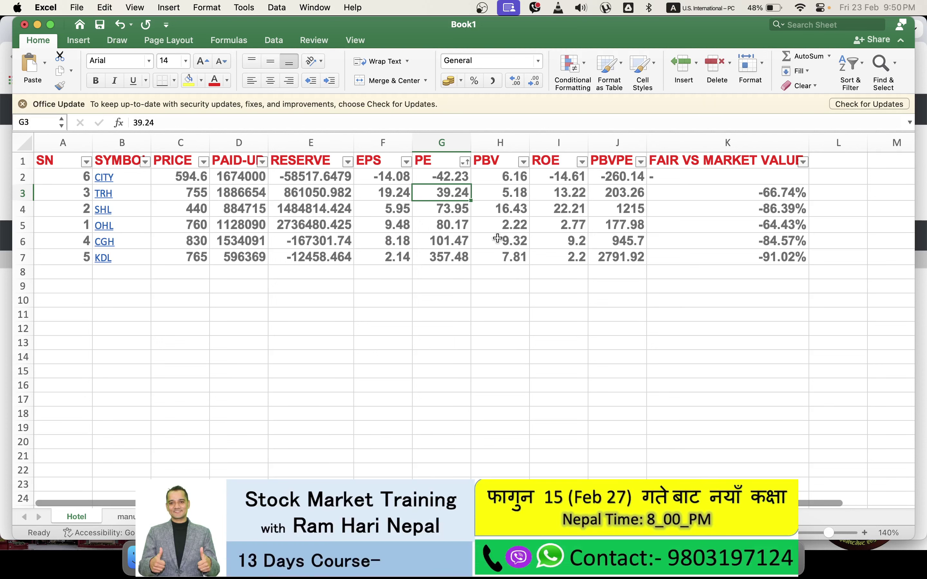
- Select the PE cell of KDL and sort the hotel table by PBV, settling on ascending order with H2 selected
left_click(446, 259)
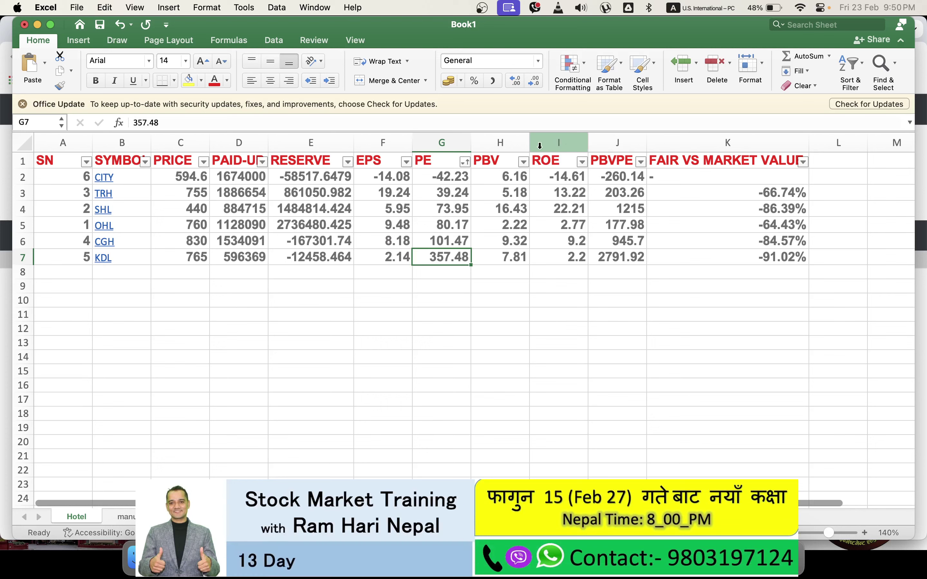
left_click(523, 162)
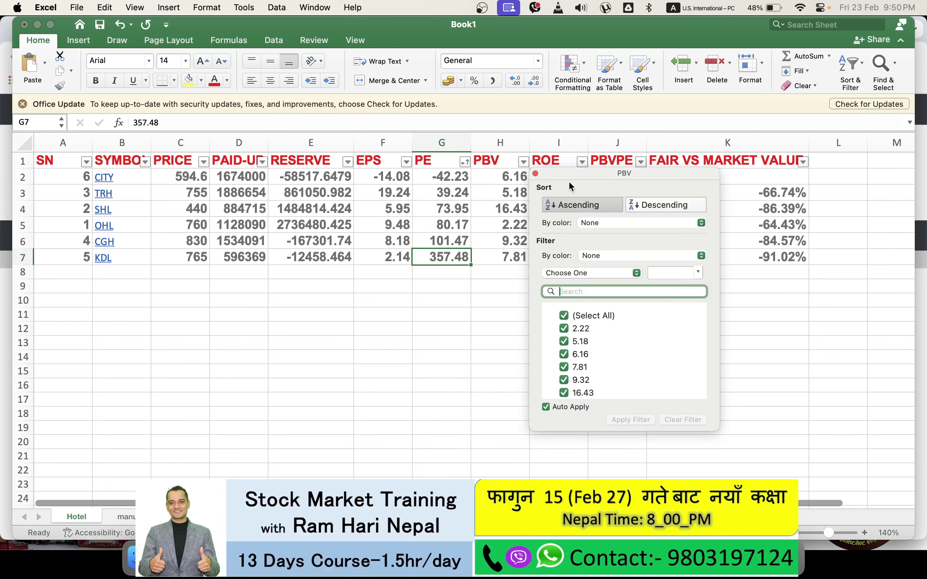
left_click(646, 206)
left_click(506, 209)
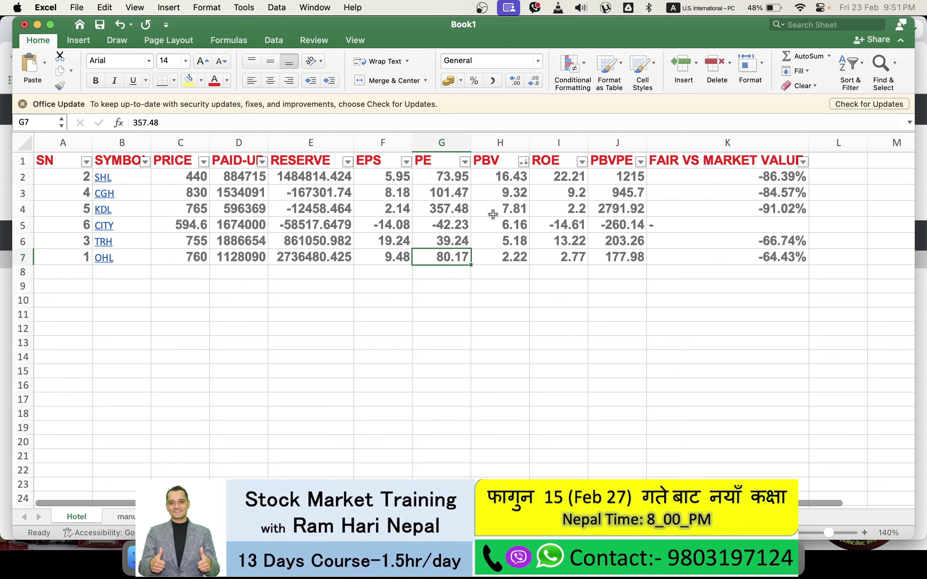
left_click(524, 162)
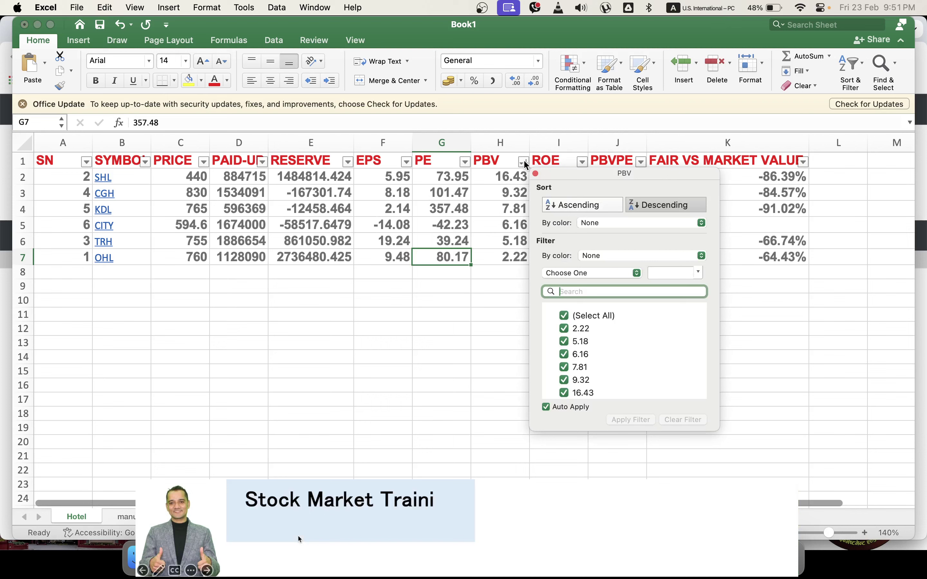
left_click(565, 205)
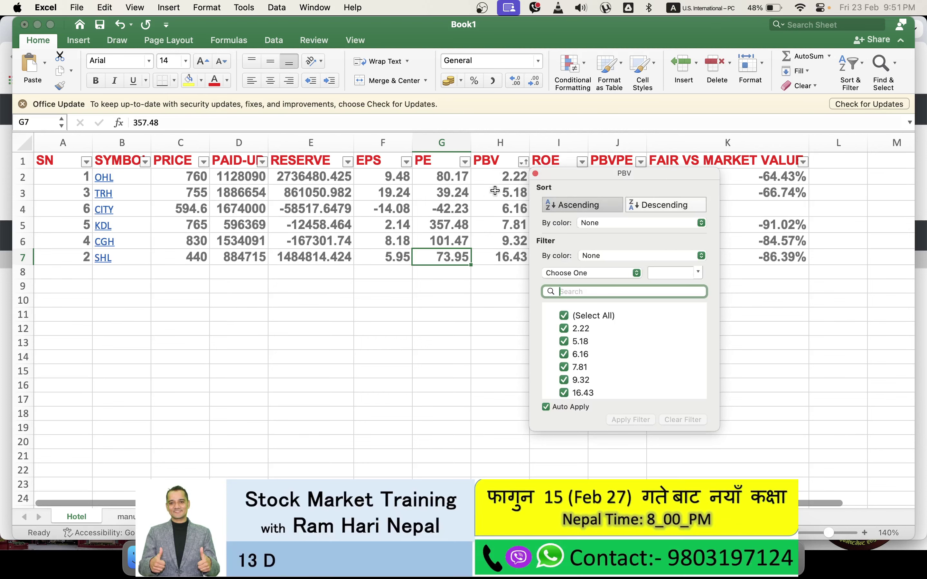
left_click(509, 179)
left_click(510, 178)
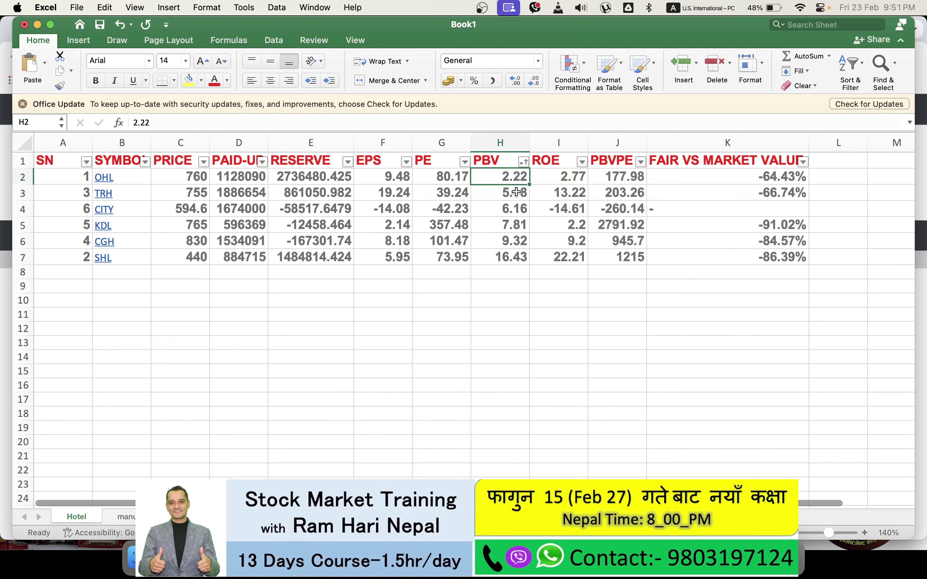
- Sort the hotel table by ROE in descending order
left_click(582, 162)
left_click(711, 204)
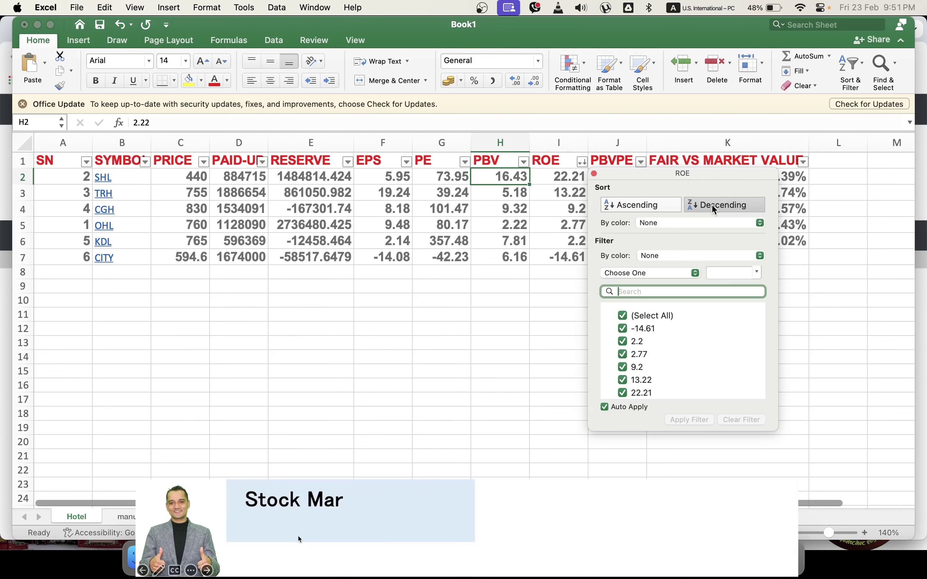
left_click(552, 171)
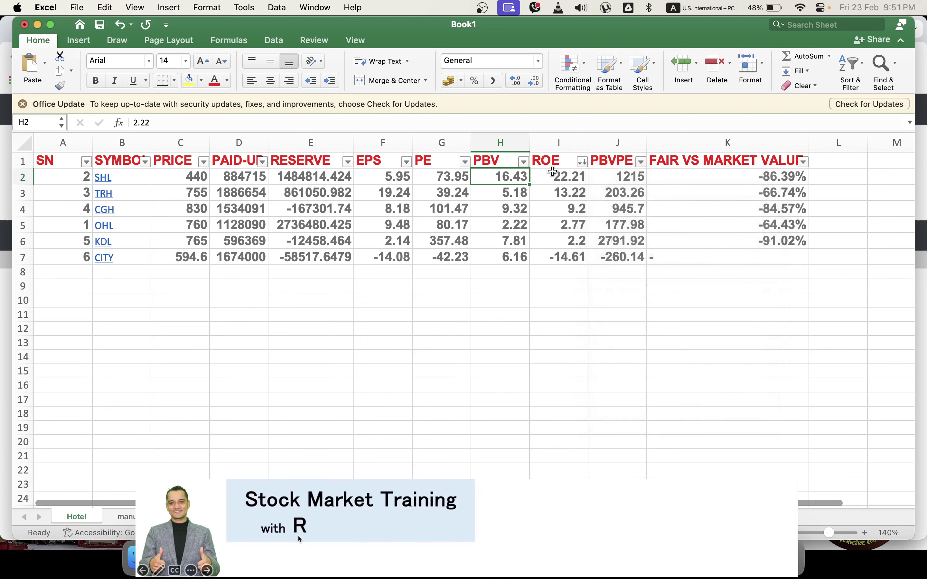
- Sort the hotel table by PBVPE, trying descending and settling on ascending order, and select the positive values in J3:J7
left_click(642, 162)
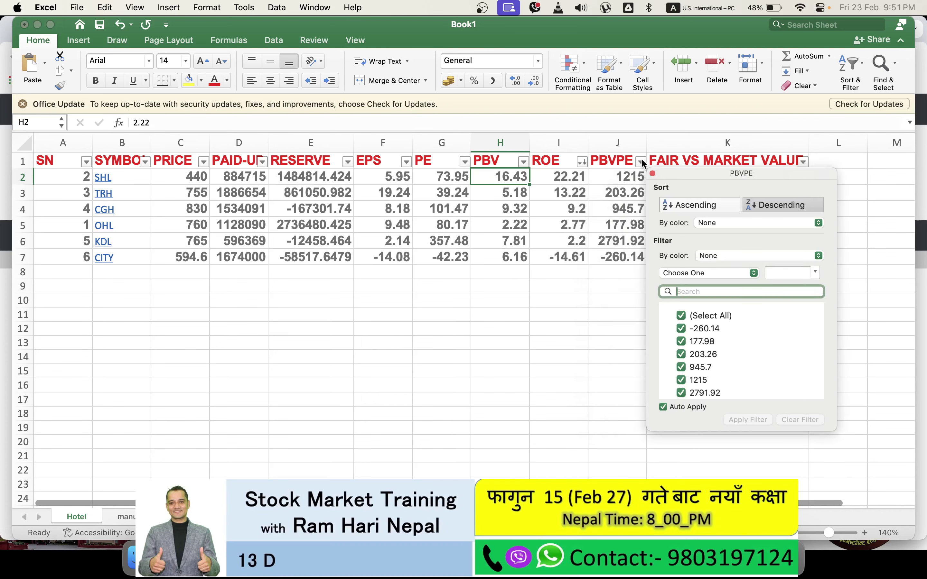
left_click(692, 199)
left_click(783, 209)
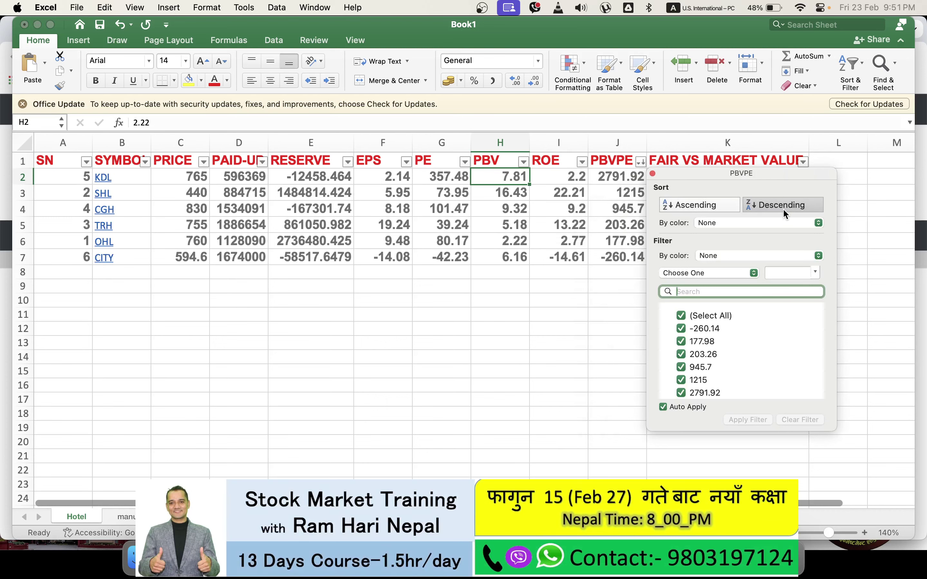
left_click(621, 183)
left_click(641, 163)
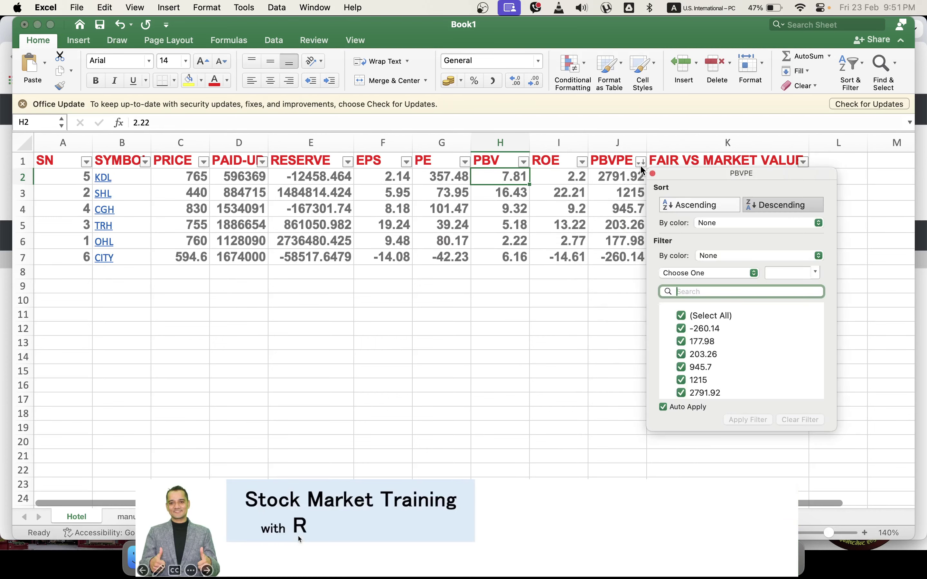
left_click(694, 206)
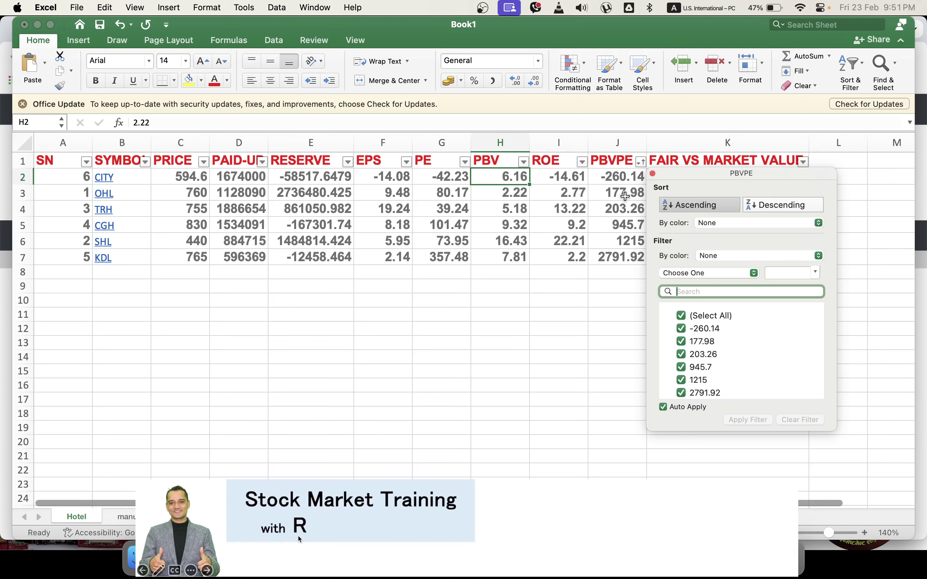
key("Escape")
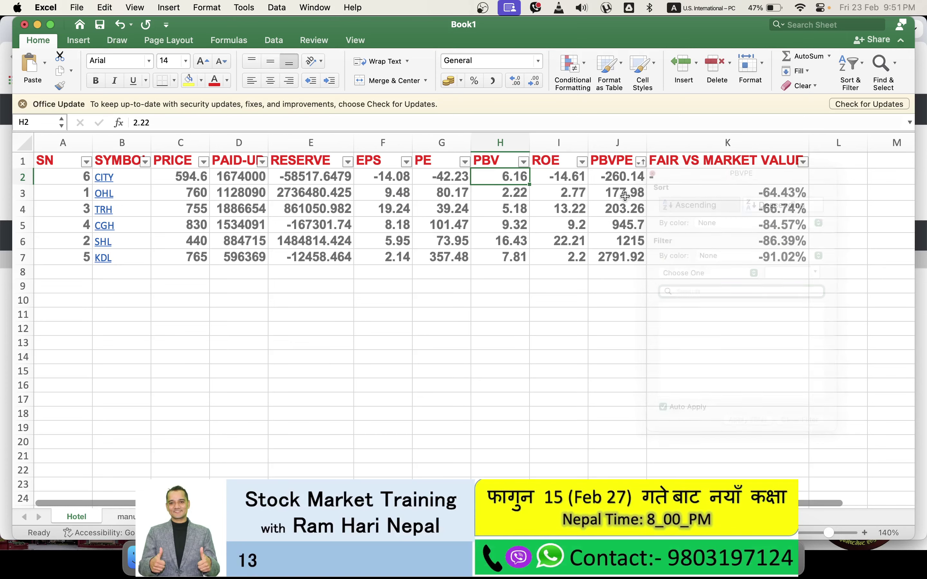
left_click_drag(626, 195, 624, 259)
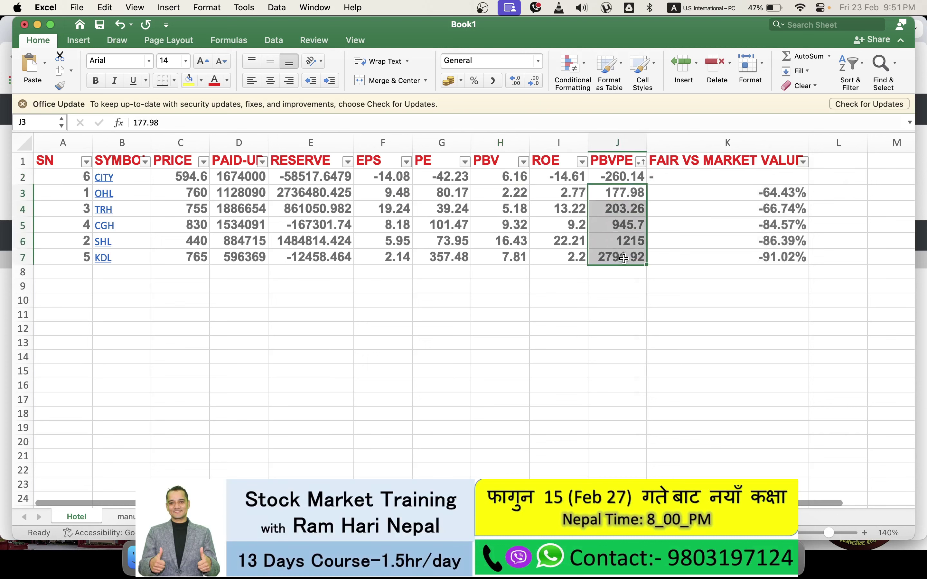
- Sort the hotel table by FAIR VS MARKET VALUE in descending order and select the value of OHL in K3
left_click(803, 162)
left_click(752, 205)
left_click(736, 195)
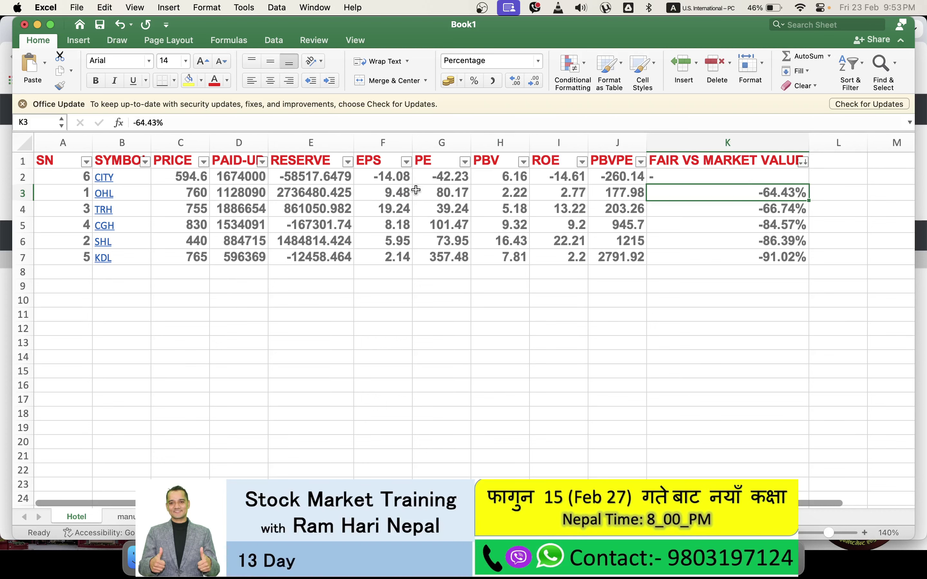
- Sort the hotel table by EPS in descending order and select the PE cells of TRH and OHL in G2:G3
left_click(409, 161)
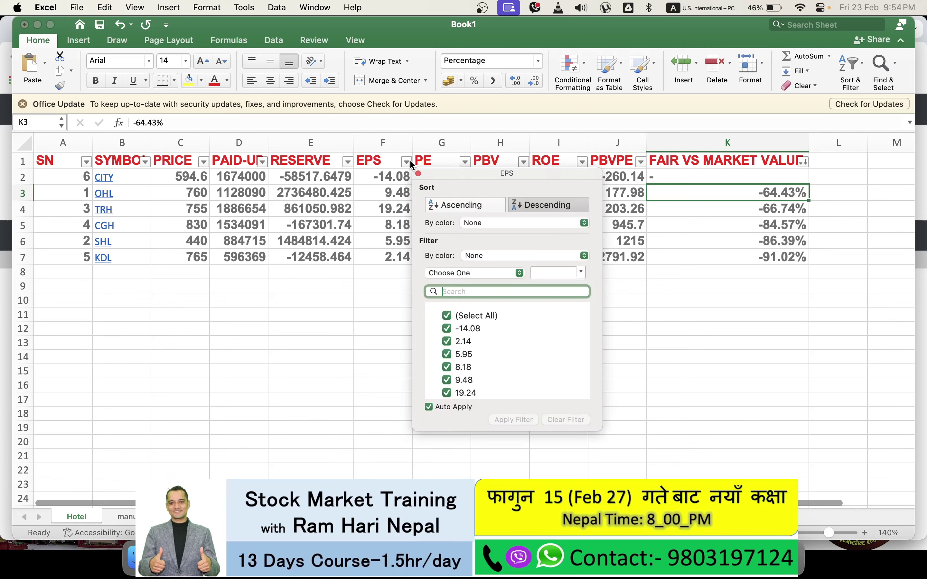
left_click(470, 204)
left_click(534, 207)
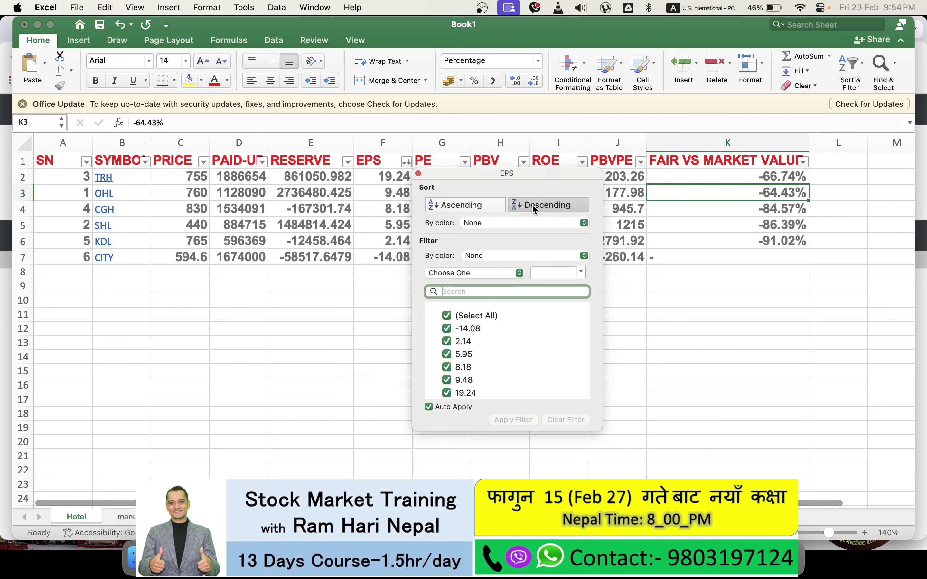
left_click(385, 182)
left_click_drag(443, 176, 443, 191)
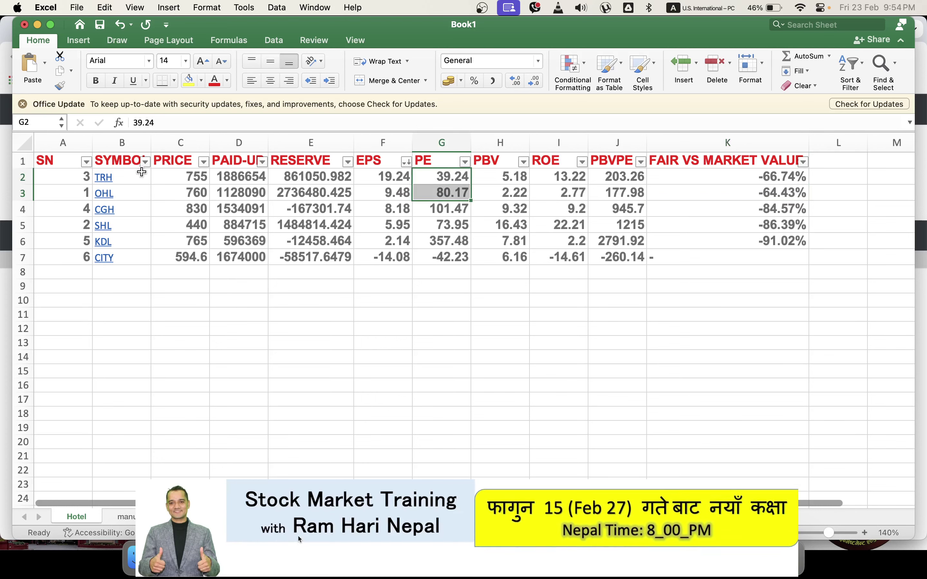
- Open TRH's linked company page in Chrome, and load the TRH price chart on the Nepse Alpha site
left_click(106, 177)
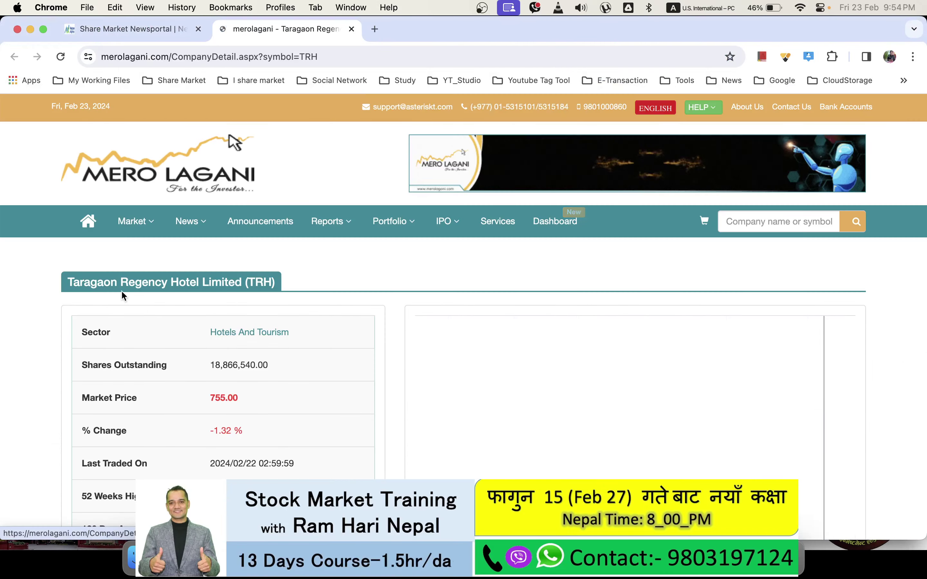
left_click(116, 27)
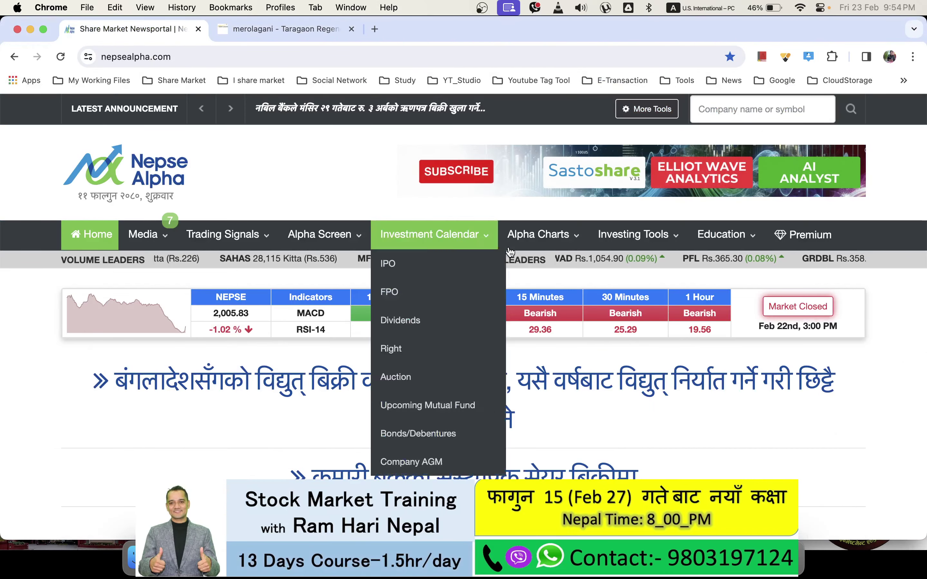
mouse_move(543, 235)
left_click(553, 264)
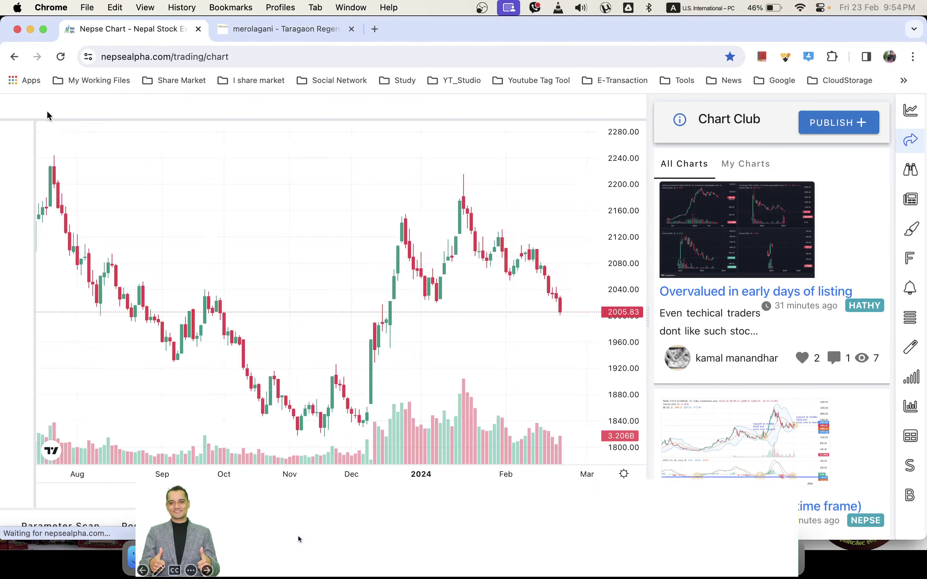
type("TRH")
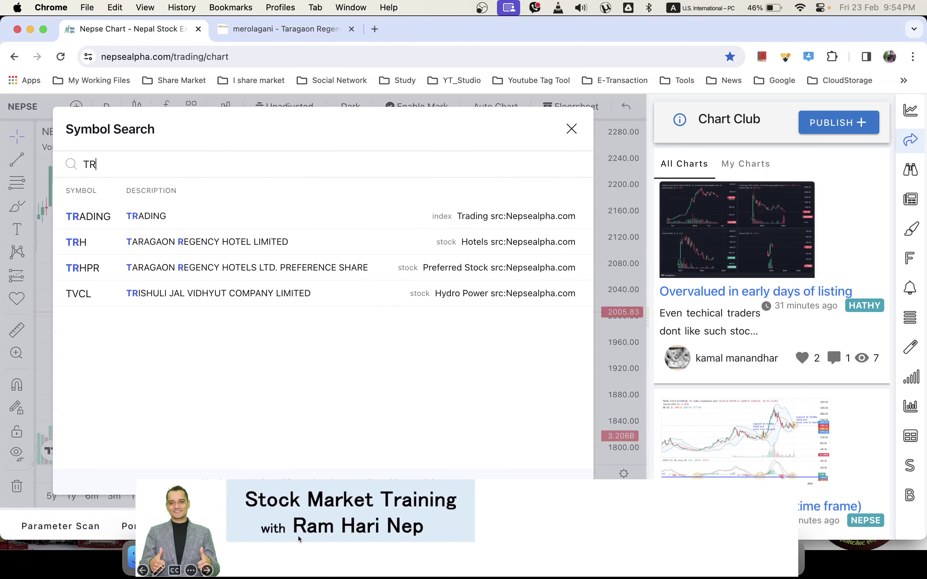
left_click(177, 228)
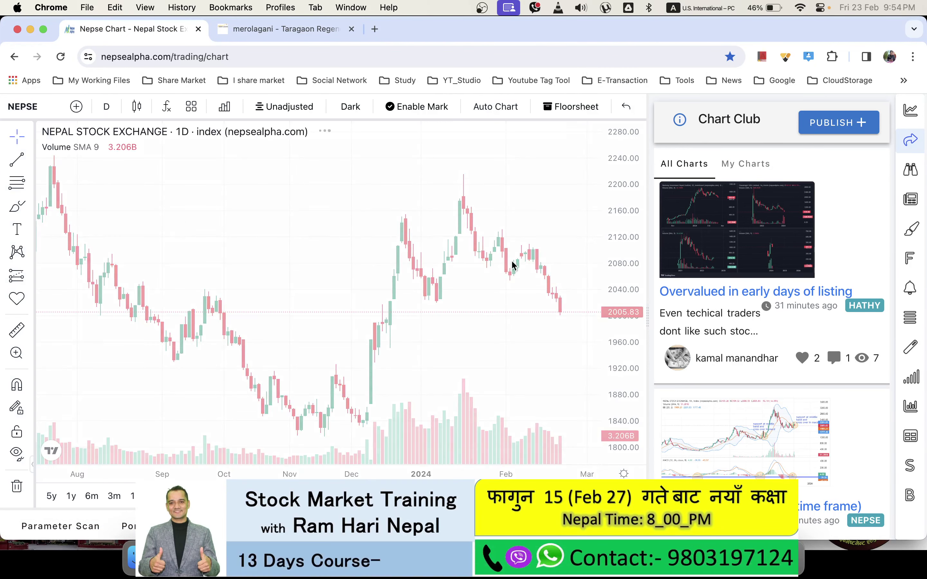
scroll(490, 302, "down", 2)
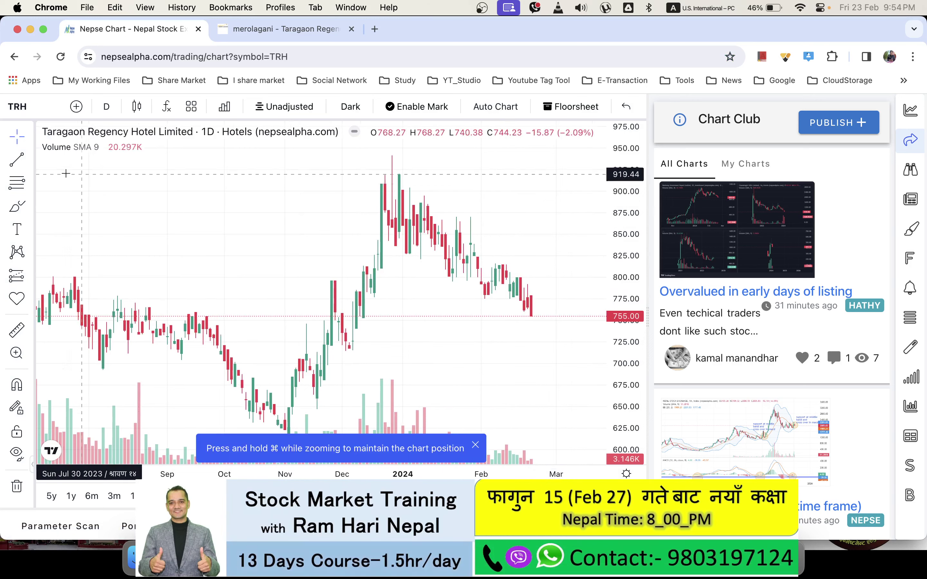
- Draw a freehand brush path over TRH's falling price swings from about 910 in December 2023 to about 751 in February 2024
left_click(10, 211)
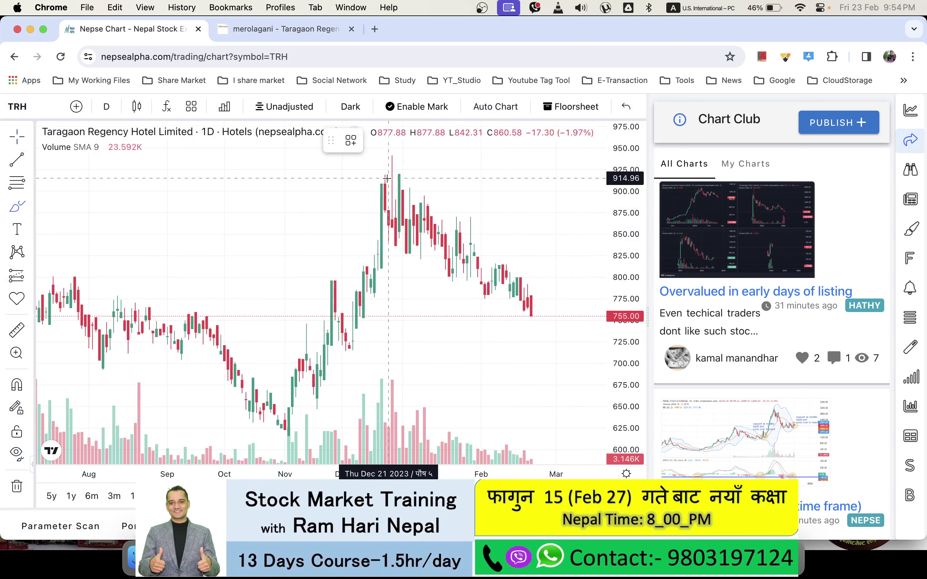
mouse_move(391, 182)
left_mouse_down()
mouse_move(463, 210)
mouse_move(488, 282)
mouse_move(509, 274)
mouse_move(530, 319)
left_mouse_up()
scroll(531, 319, "down", 3)
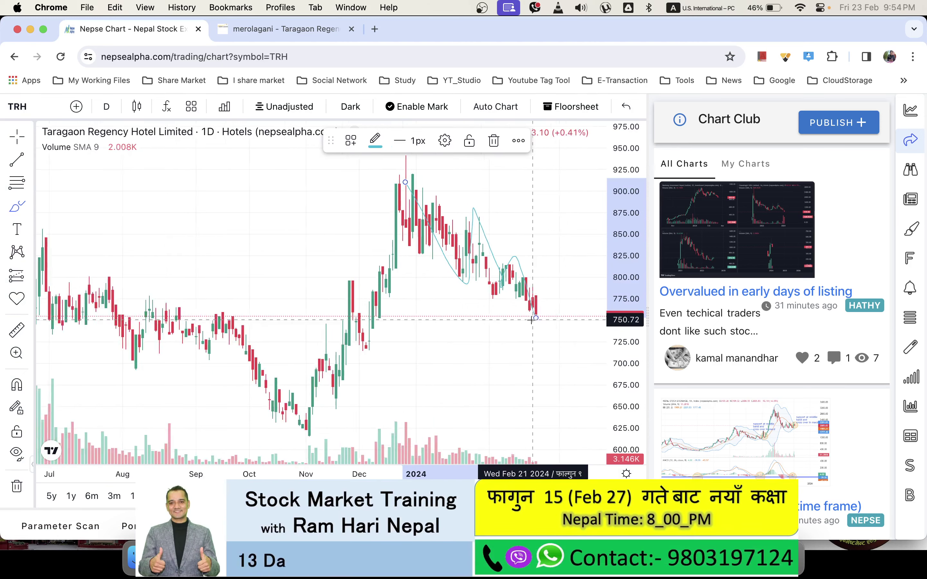
- Draw two trend lines bounding TRH's decline, the lower from about 855 to 718 and the upper from about 942 to 732
left_click(15, 168)
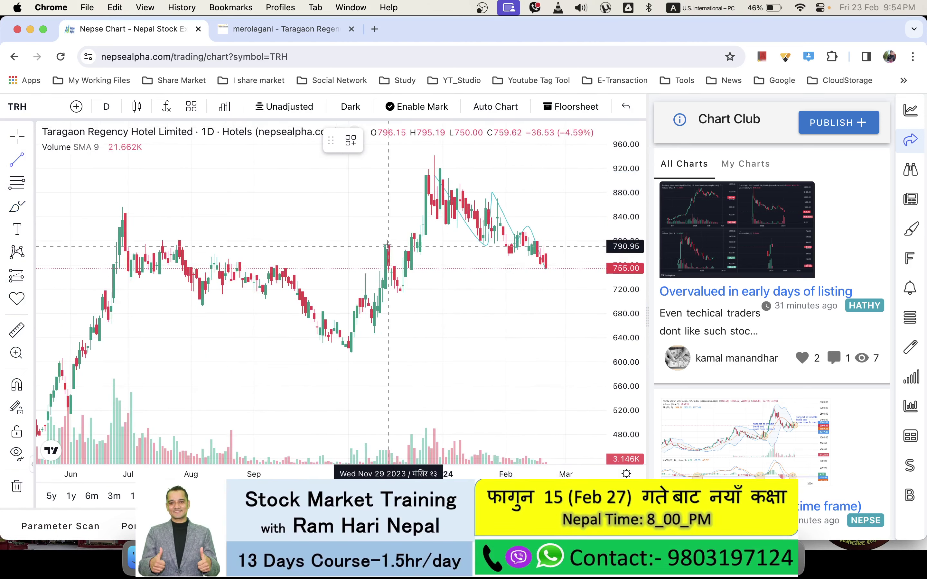
left_click_drag(402, 207, 592, 291)
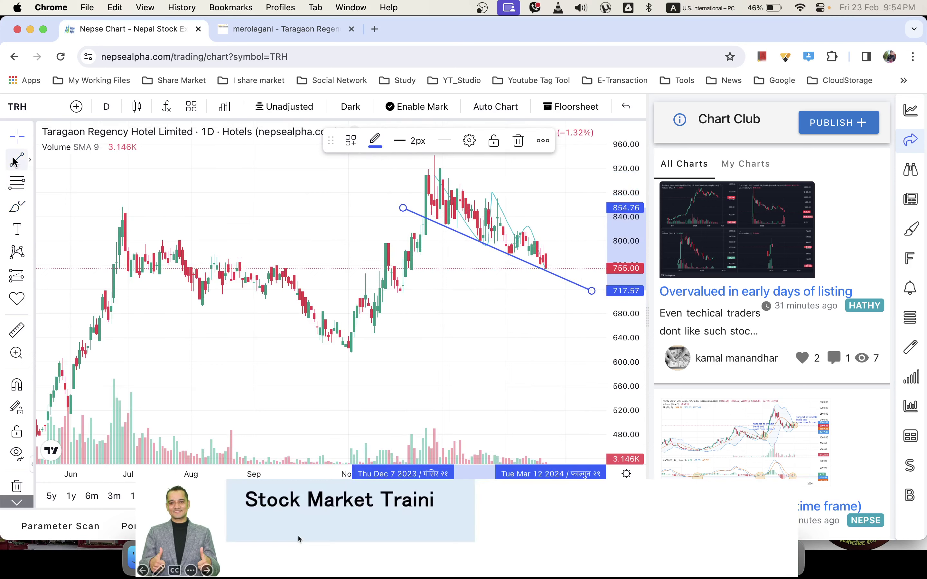
left_click(16, 159)
left_click_drag(426, 163, 600, 283)
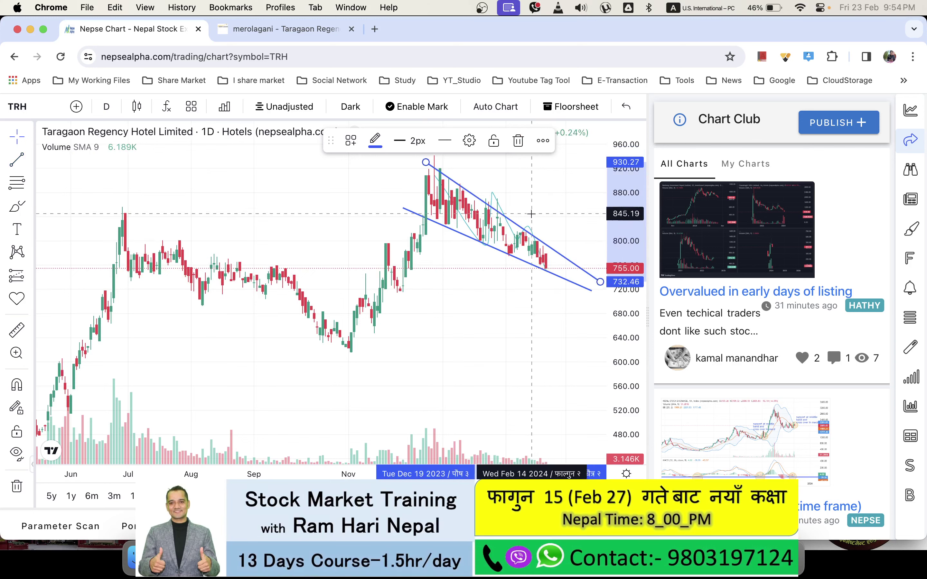
left_click_drag(426, 162, 422, 155)
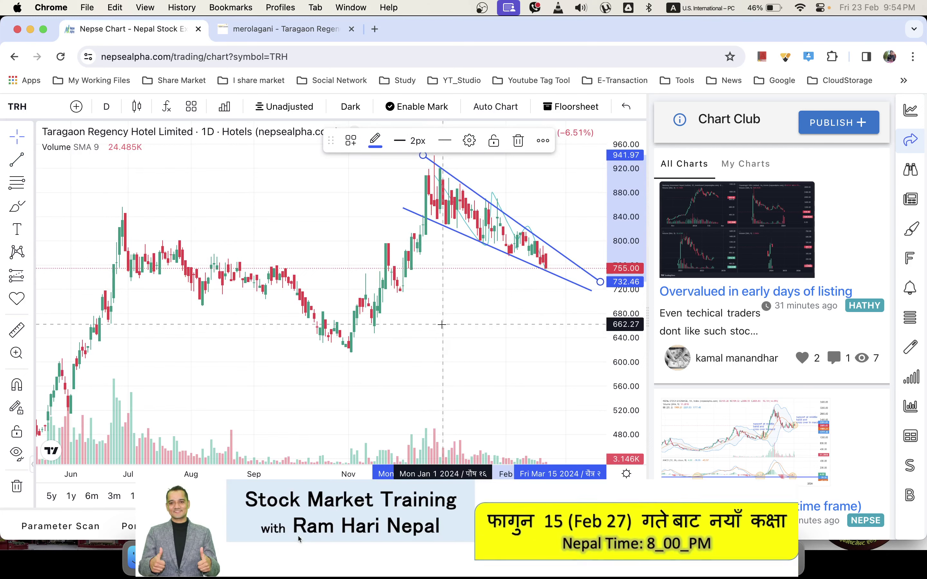
- Examine TRH's long-term price history back to 2017 and the price area around the two trend lines
scroll(441, 324, "down", 5)
scroll(442, 325, "down", 2)
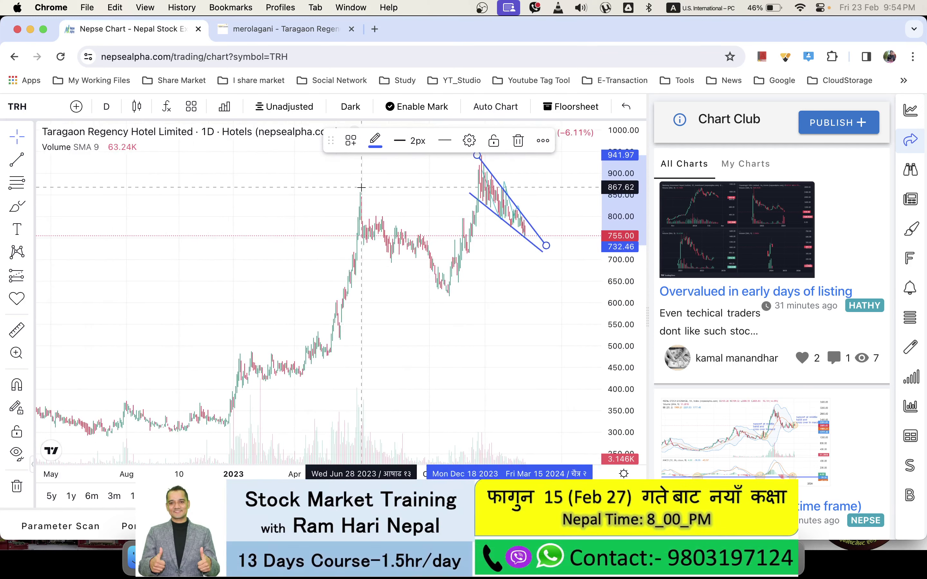
scroll(536, 203, "down", 3)
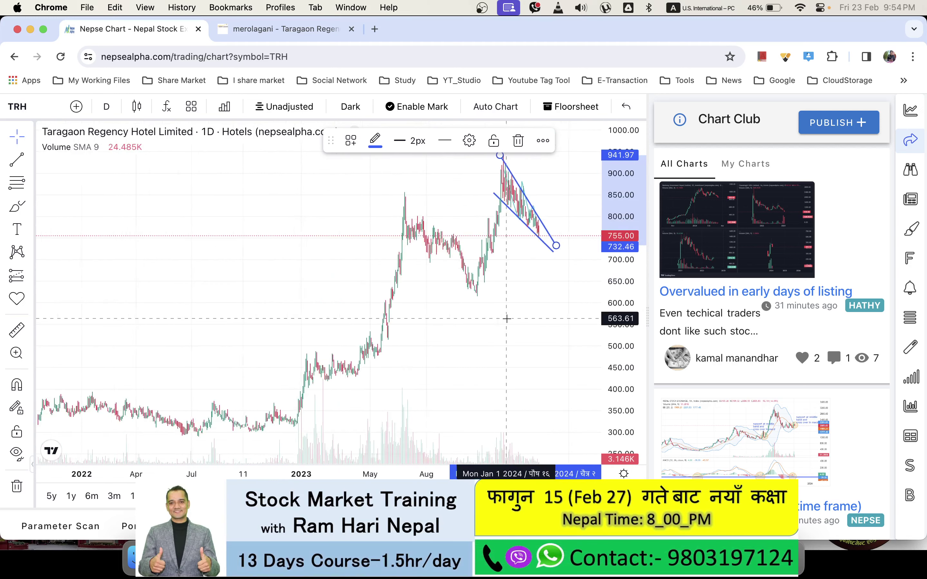
scroll(503, 347, "down", 4)
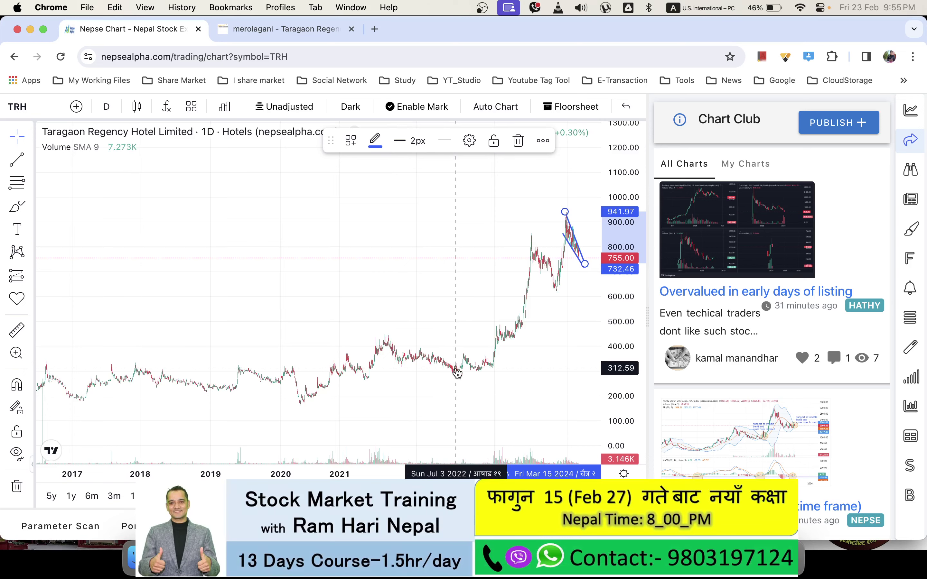
scroll(457, 373, "up", 5)
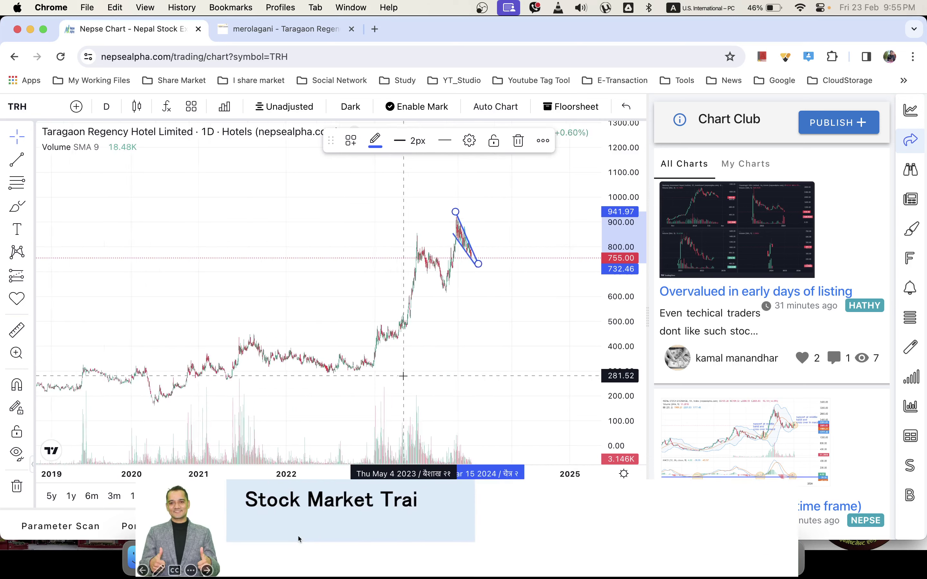
scroll(403, 376, "up", 5)
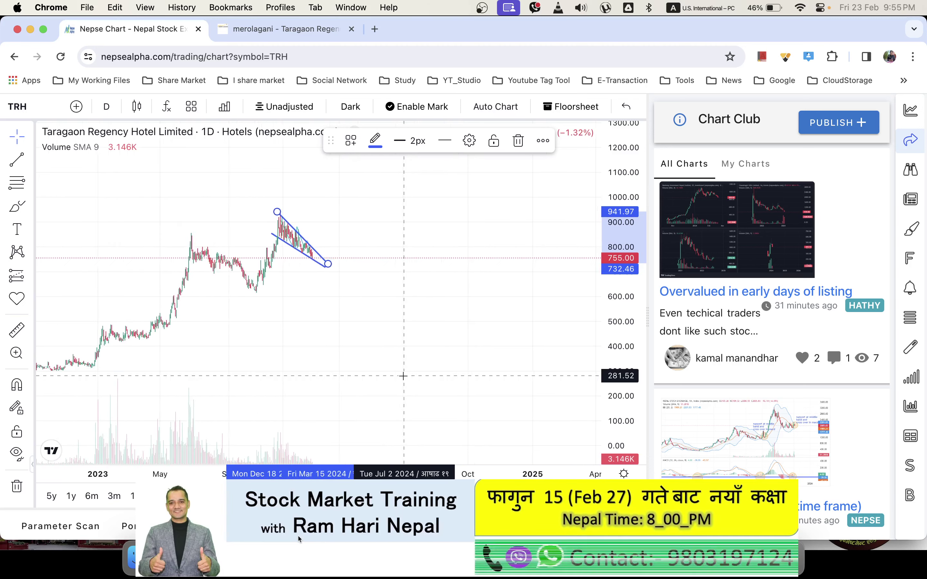
- Search the chart symbols for HOTEL and load the Hotels and Tourism (HOTELS) index chart in place of TRH
scroll(351, 339, "down", 5)
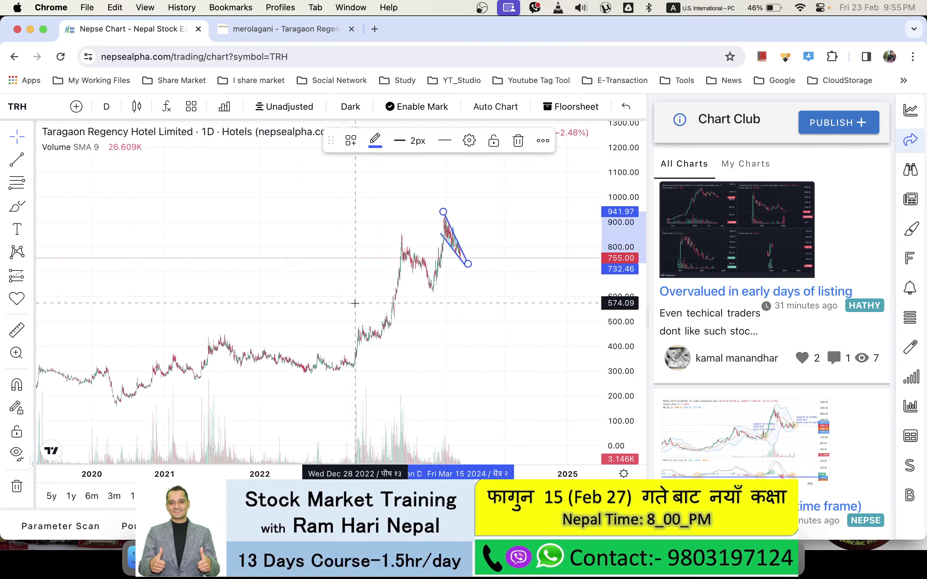
scroll(225, 388, "down", 1)
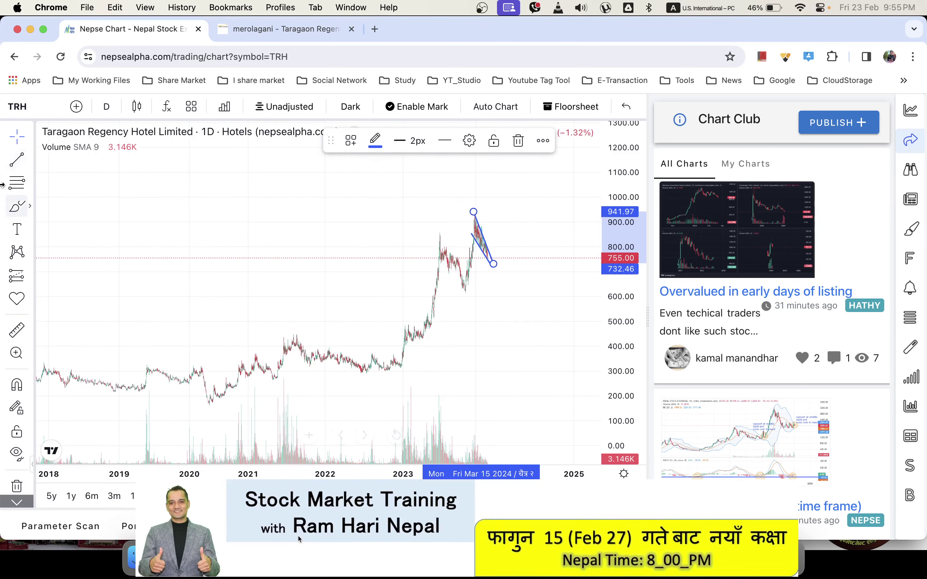
left_click(30, 108)
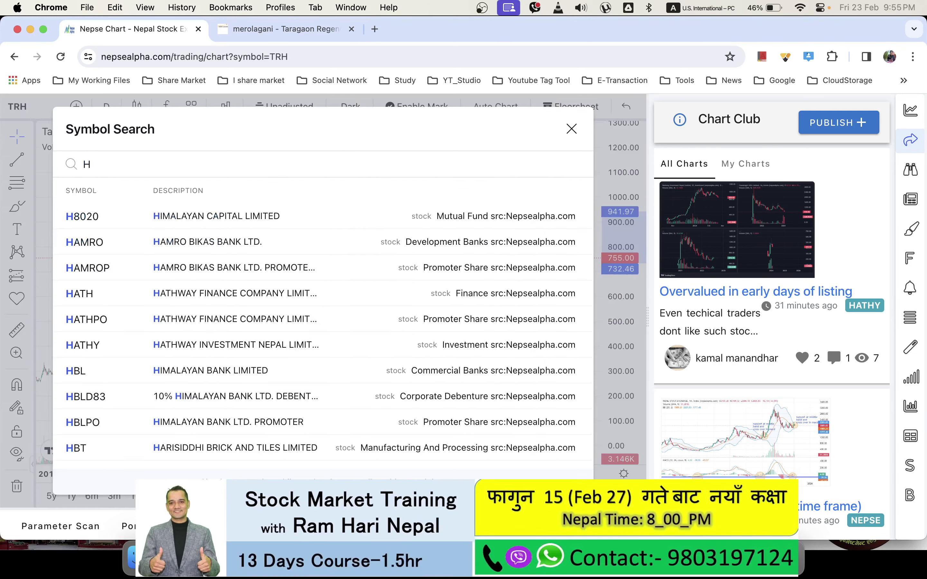
type("HOTEL")
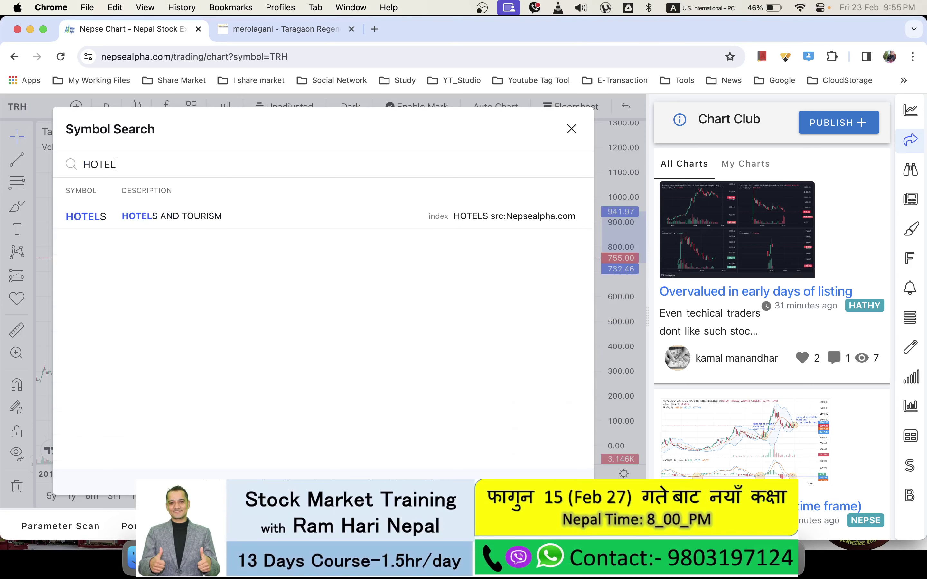
left_click(171, 215)
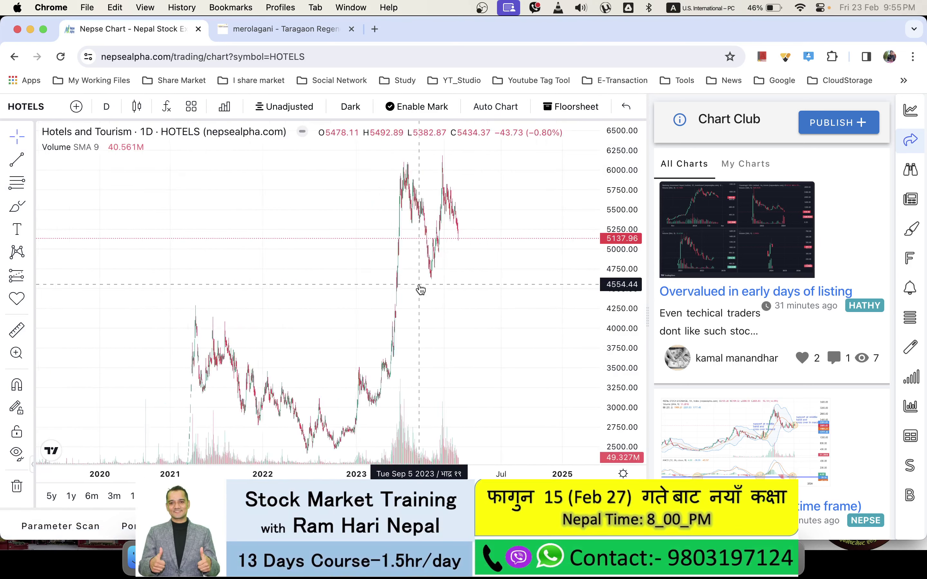
- Brush circles around the HOTELS index's mid-2023 and December 2023 peaks near 6,100, join them, and trace the decline to about 5,200
scroll(421, 290, "up", 5)
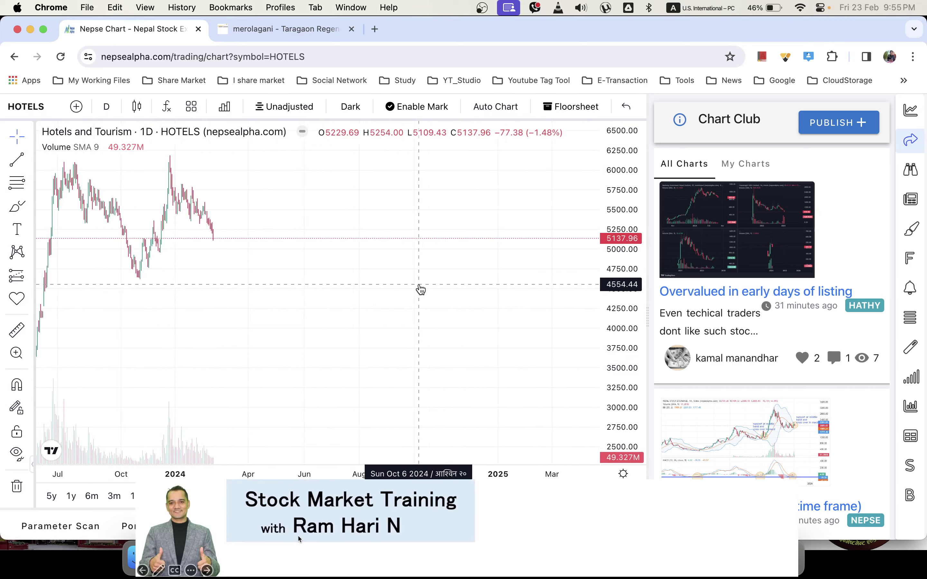
scroll(421, 290, "down", 3)
left_click(17, 207)
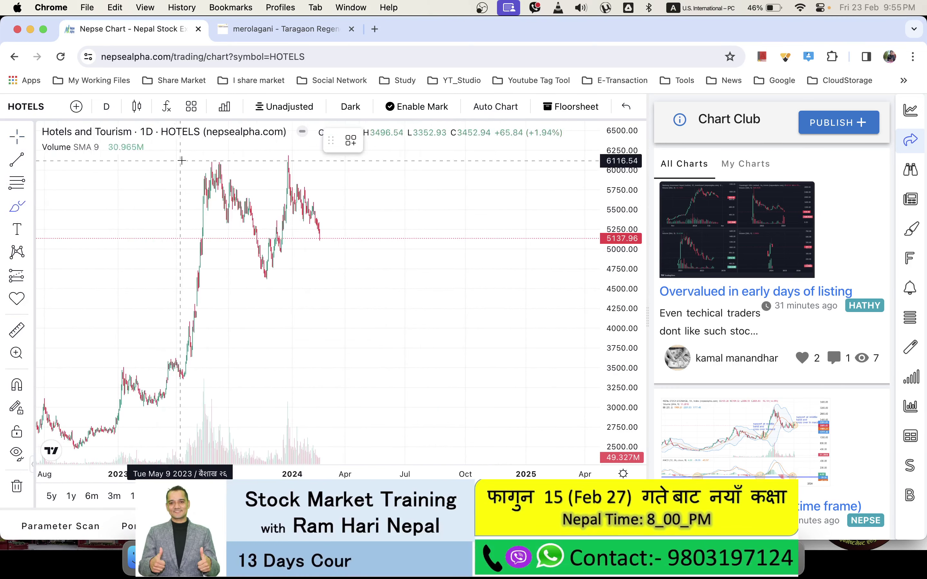
mouse_move(209, 158)
left_mouse_down()
mouse_move(215, 174)
mouse_move(222, 158)
left_mouse_up()
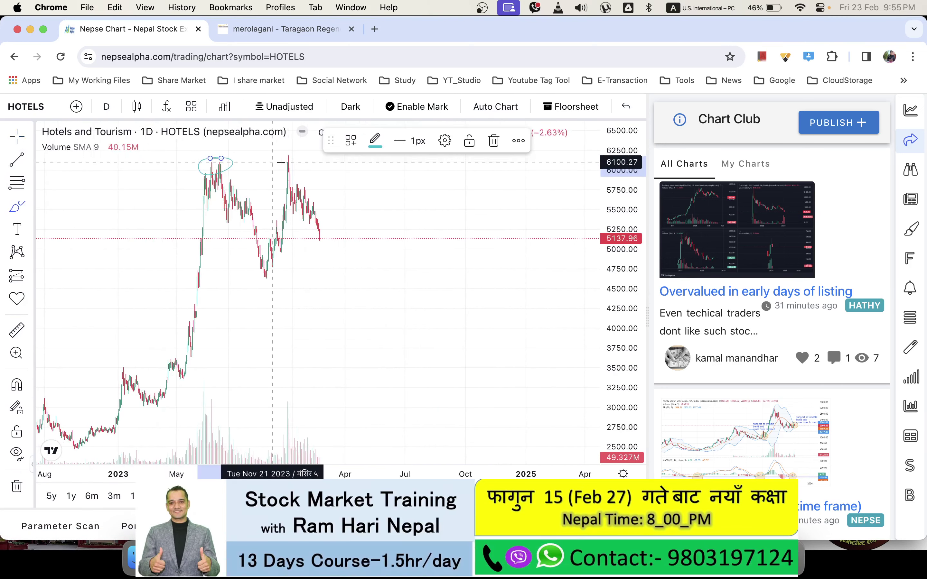
left_click_drag(287, 155, 294, 153)
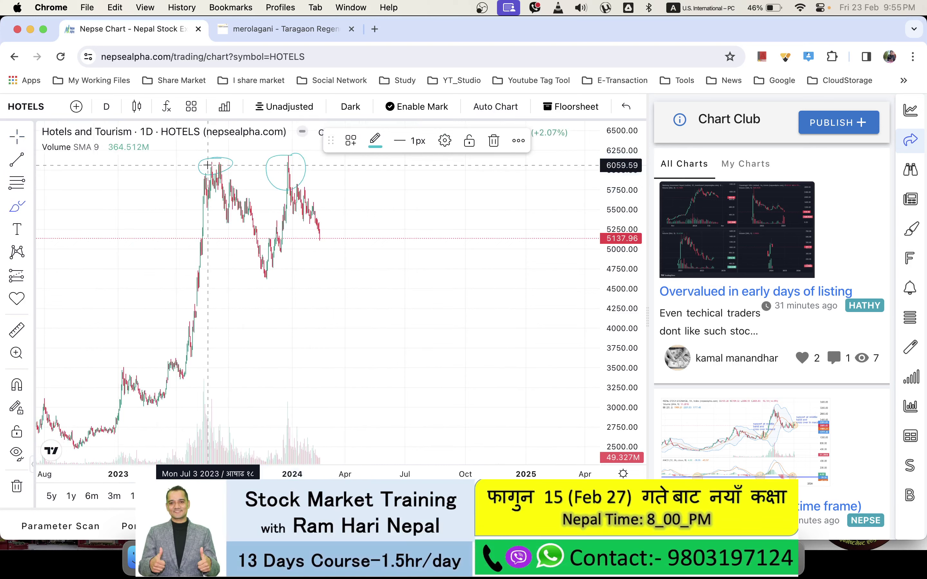
left_click_drag(212, 165, 299, 163)
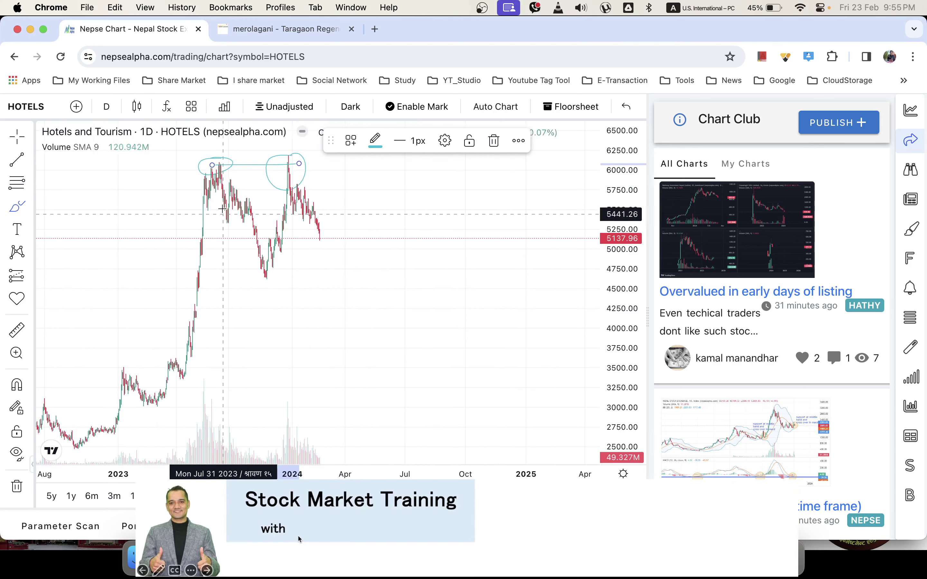
left_click_drag(290, 165, 323, 237)
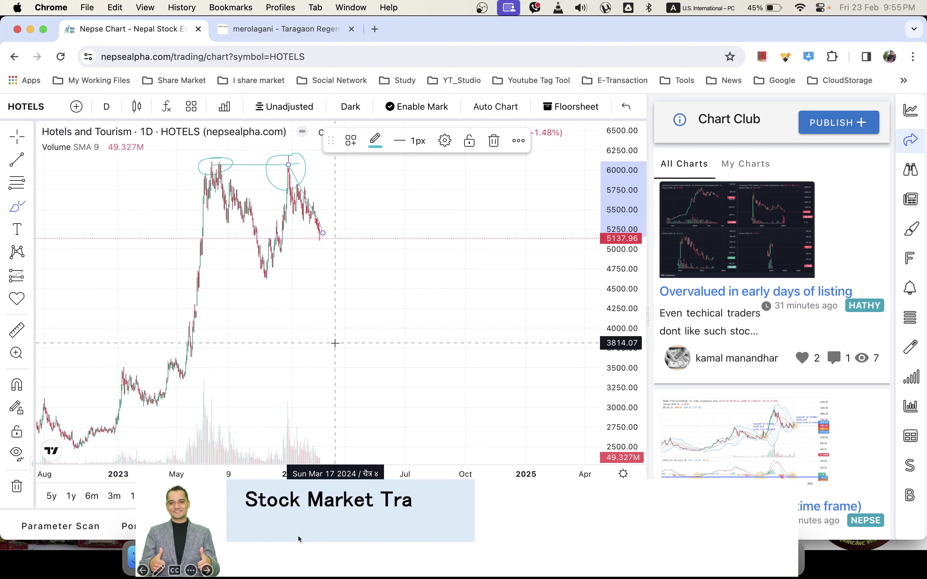
- Draw a trend line from the HOTELS index's December 2023 peak at about 6,173 down to about 4,400 in May 2024
scroll(335, 343, "down", 5)
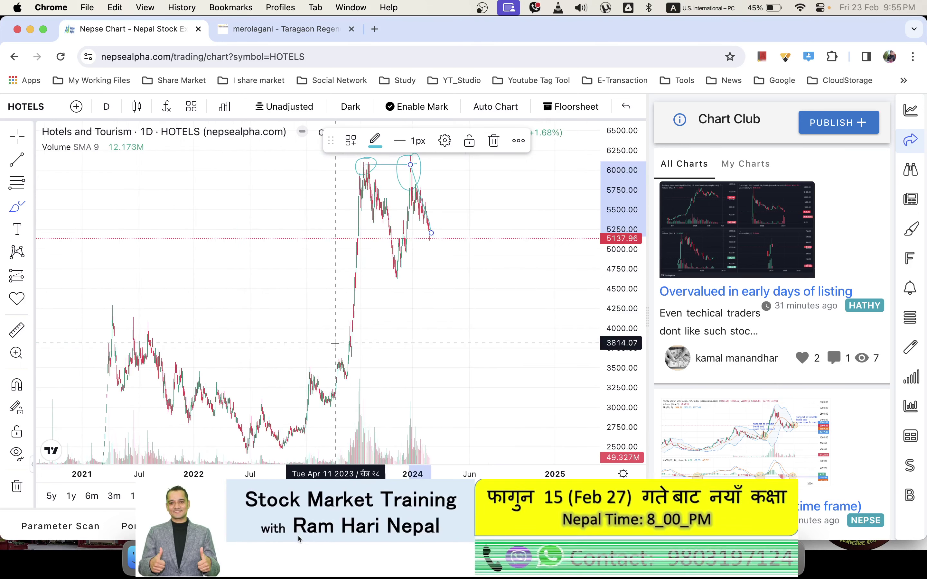
scroll(468, 281, "up", 5)
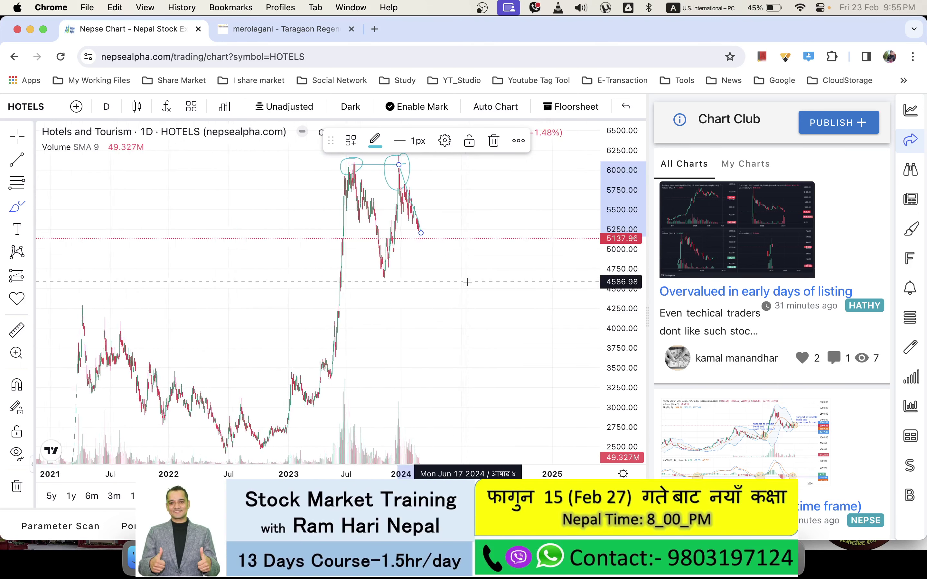
scroll(468, 282, "up", 3)
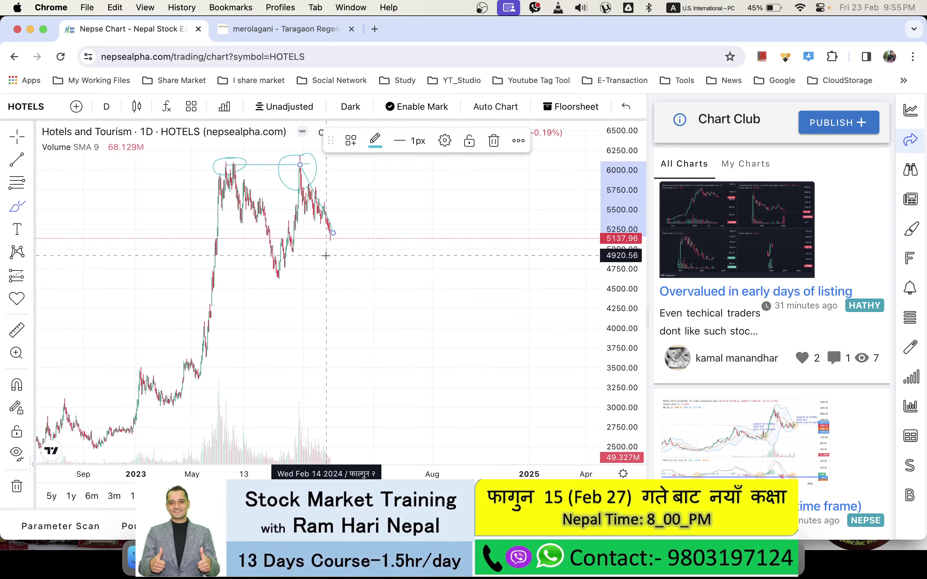
scroll(325, 256, "up", 3)
scroll(326, 256, "up", 1)
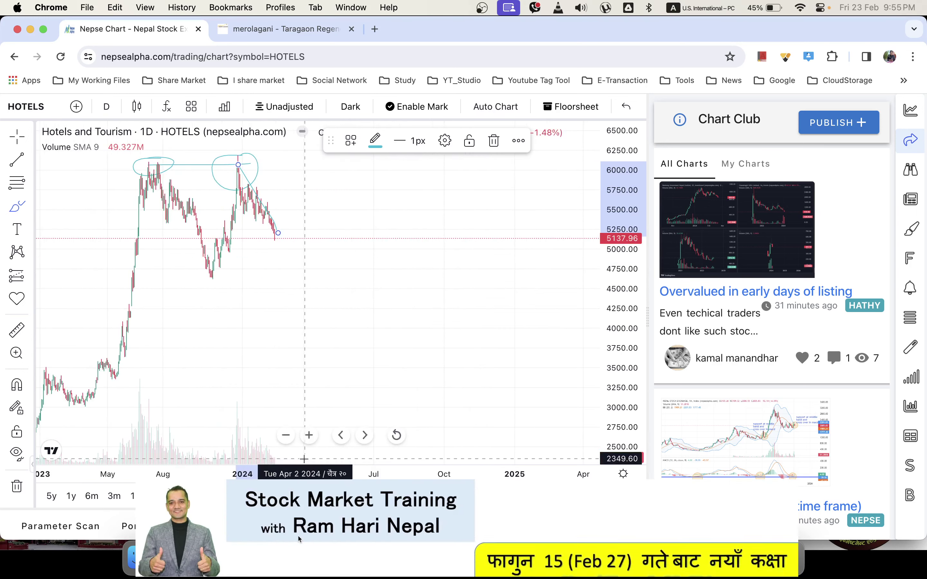
scroll(157, 455, "down", 3)
scroll(157, 455, "down", 2)
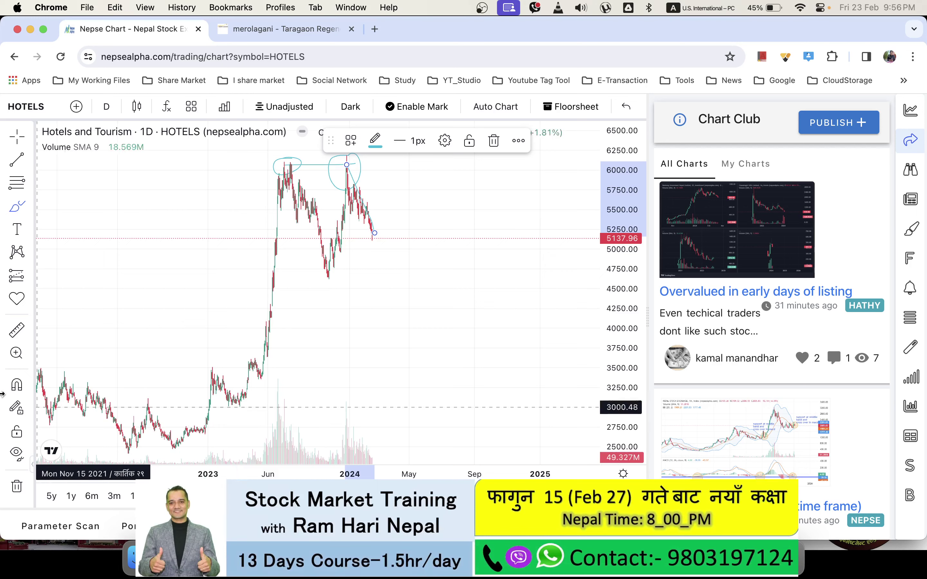
left_click(17, 159)
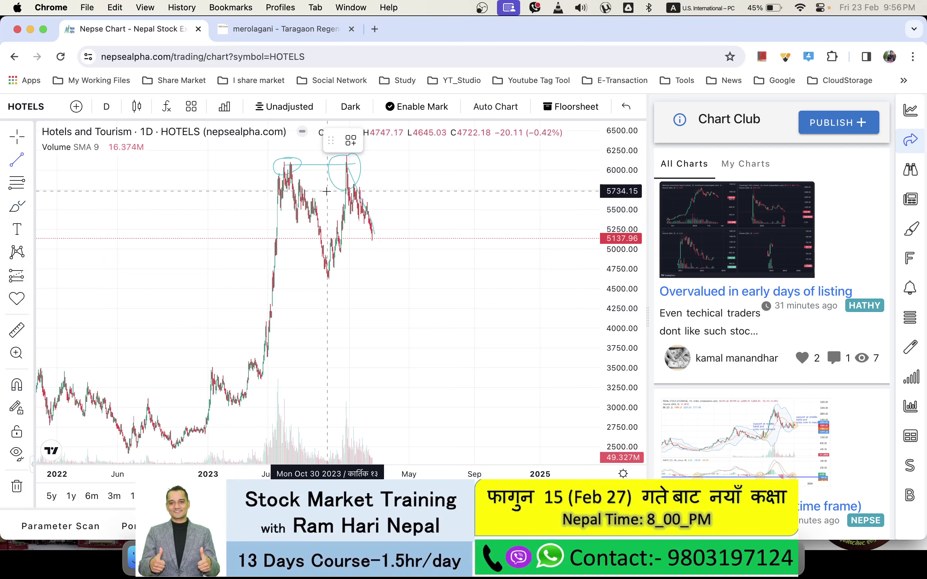
left_click(347, 157)
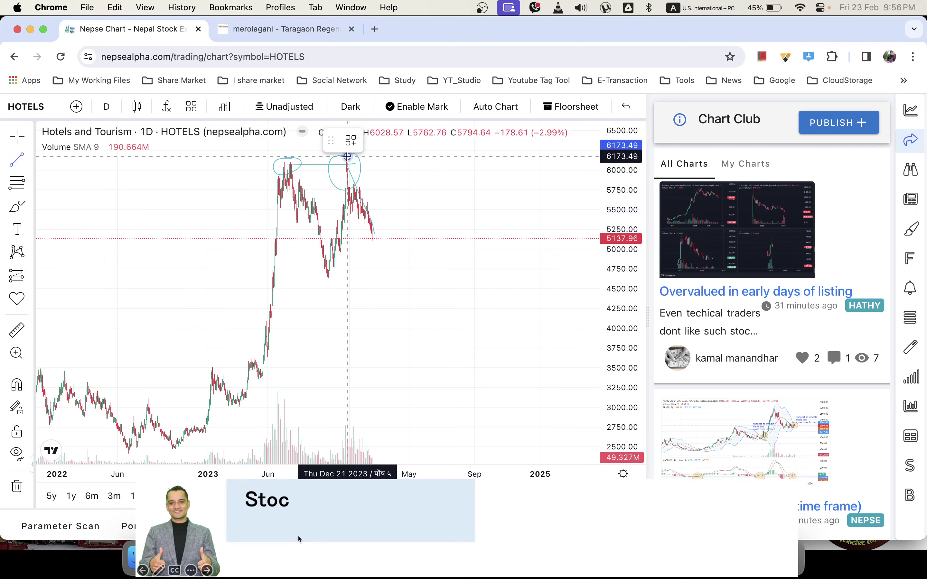
left_click(409, 296)
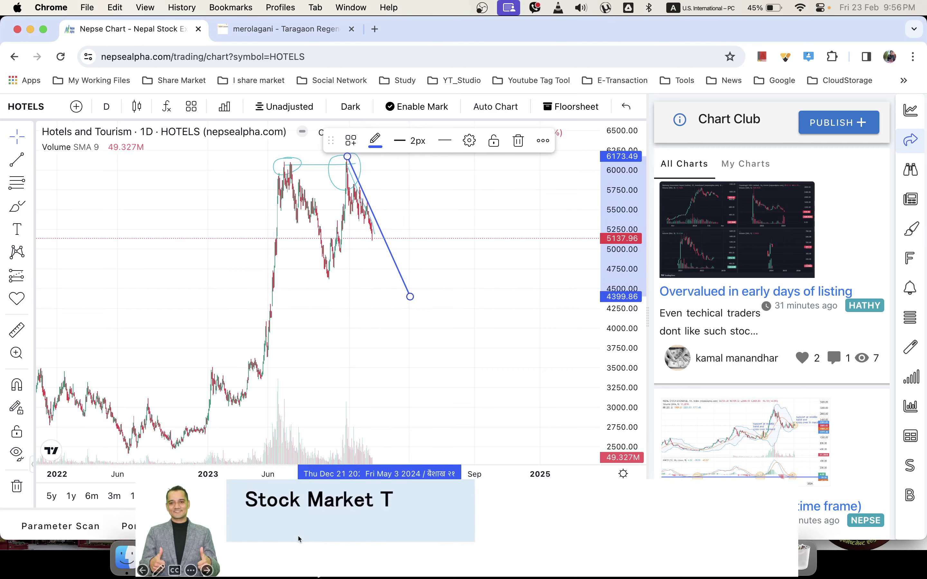
- Switch to Excel, open the worksheet after Hotel, and review its stock fundamentals from BNL to SONA across all columns
key("super+Tab")
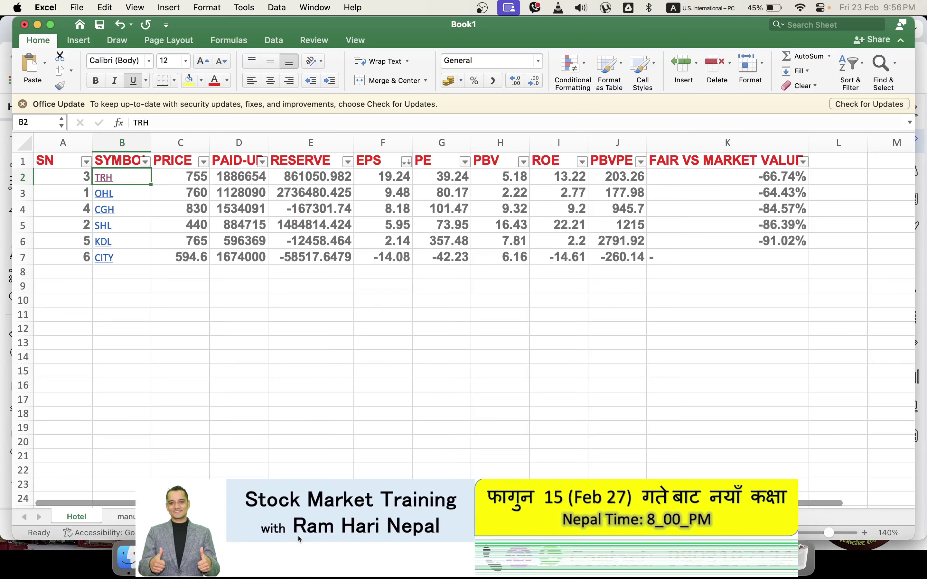
left_click(121, 517)
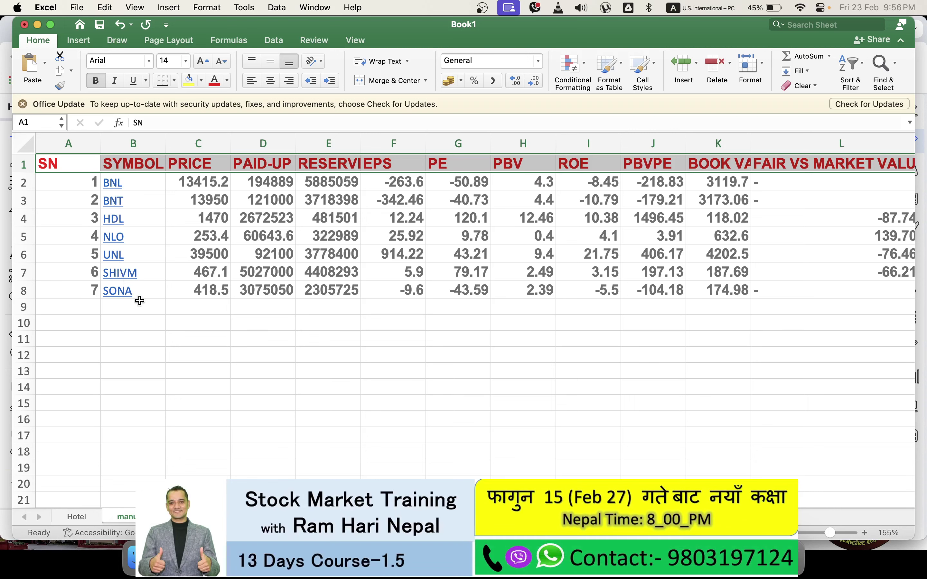
left_click(139, 326)
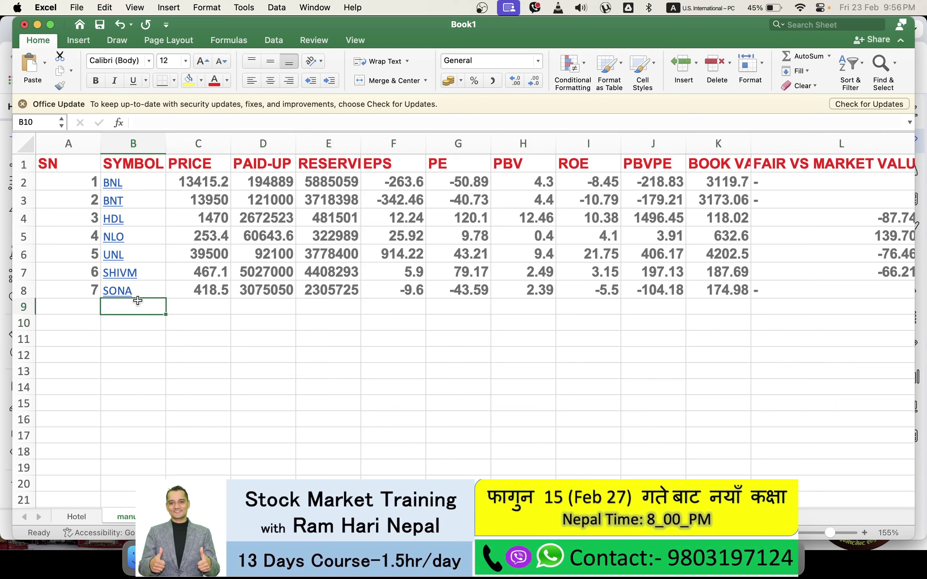
left_click_drag(138, 301, 175, 189)
left_click(363, 307)
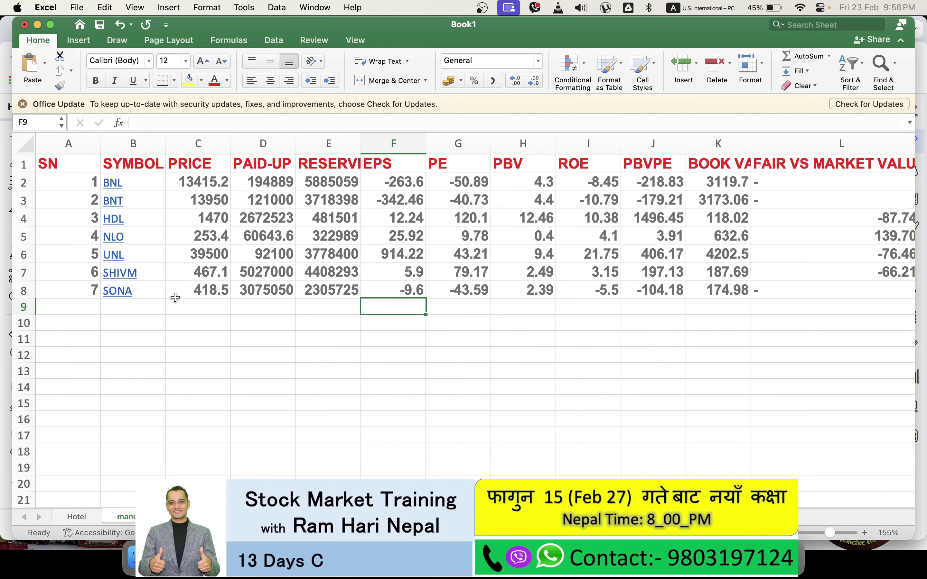
scroll(467, 244, "right", 2)
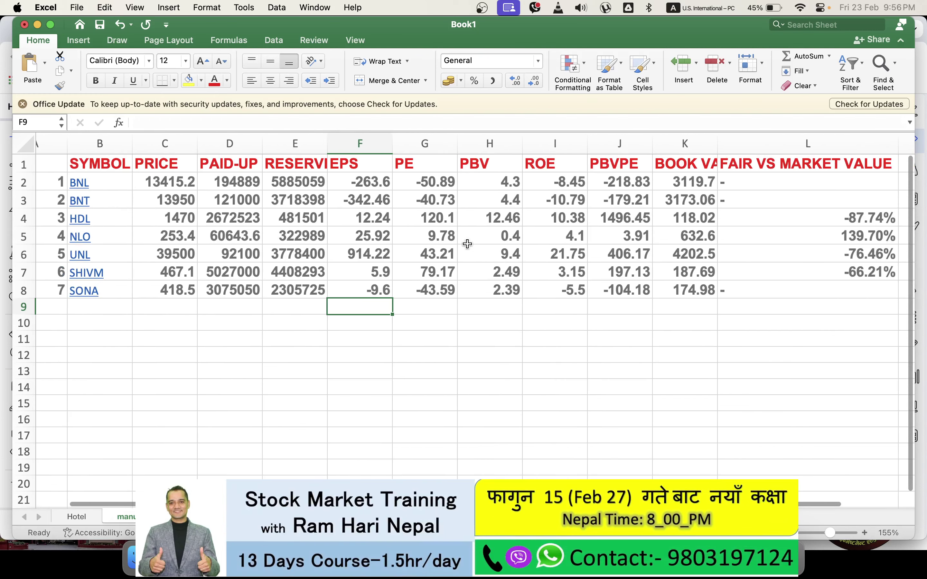
scroll(467, 243, "right", 1)
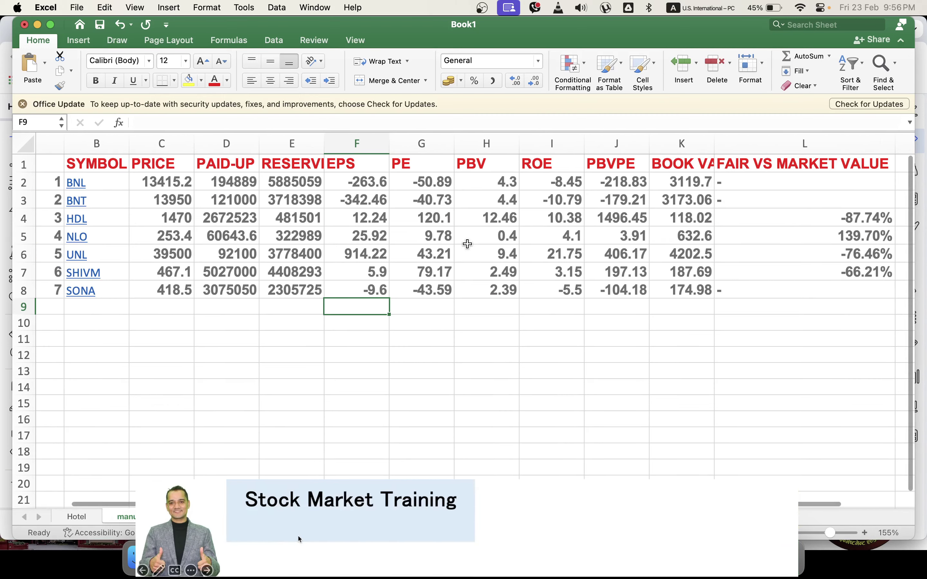
scroll(467, 243, "left", 2)
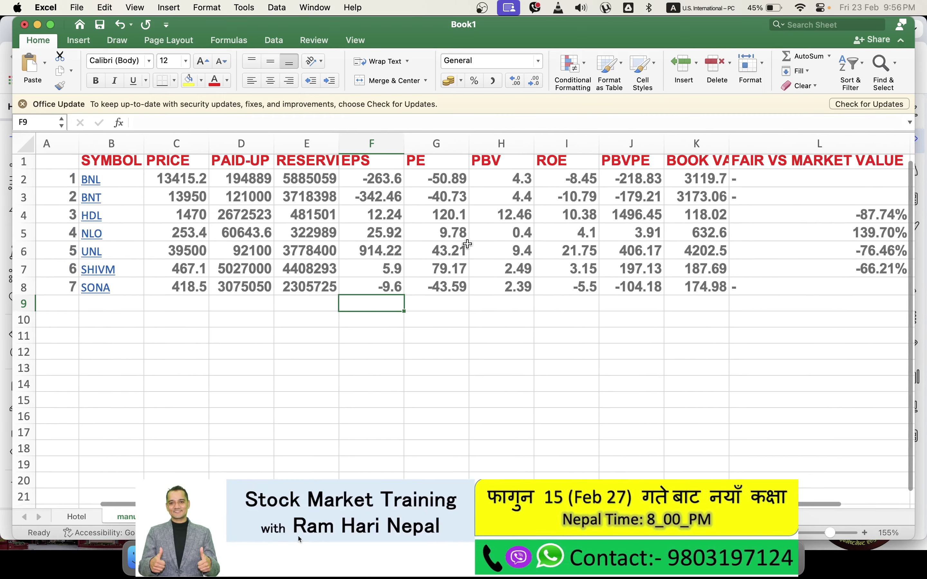
scroll(270, 207, "left", 2)
- Add filters to the header row and sort the stocks by PRICE in descending order
left_click(196, 164)
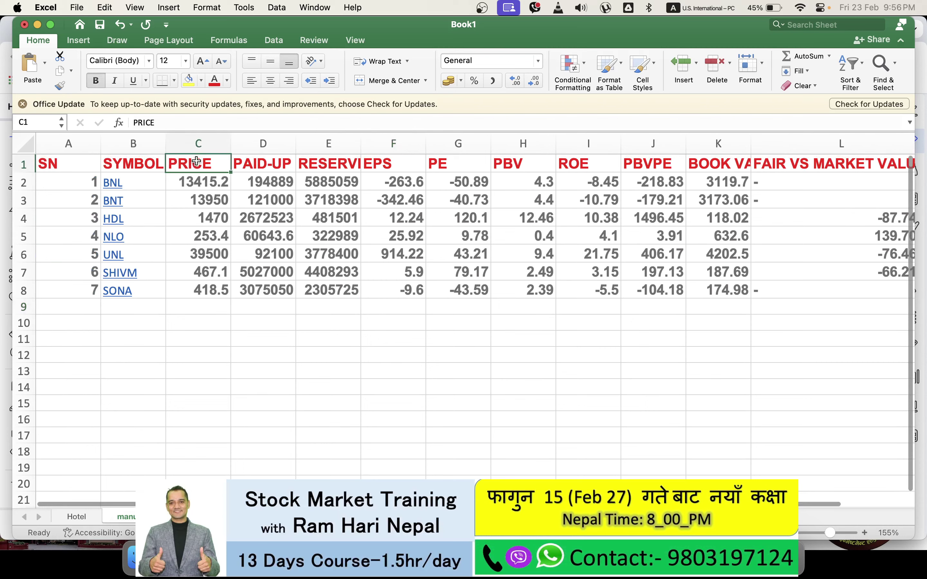
left_click(850, 64)
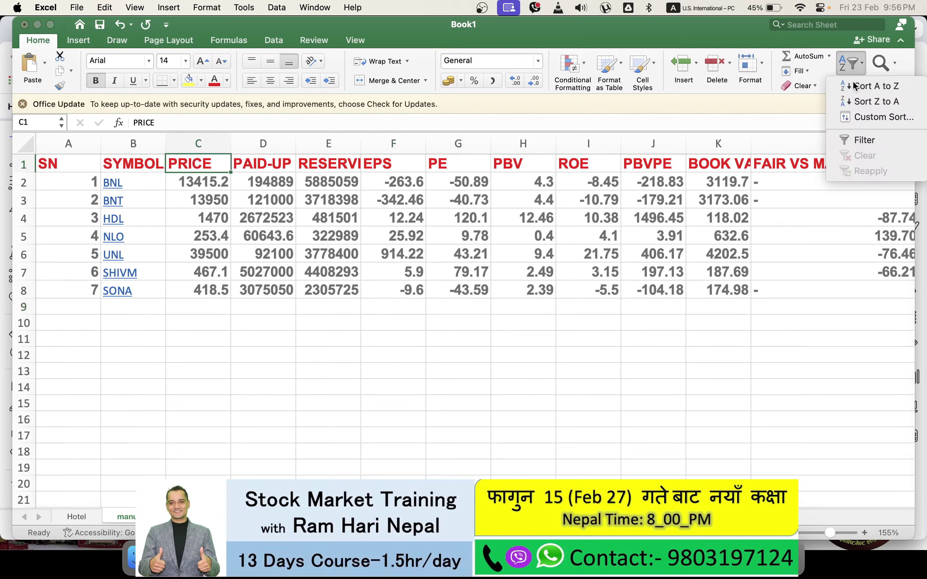
left_click(862, 141)
left_click(225, 165)
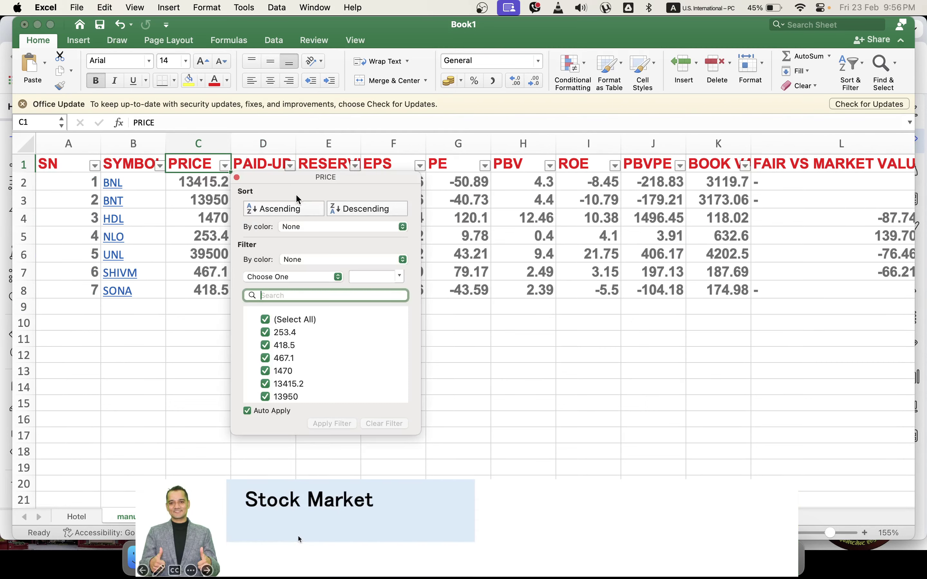
left_click(283, 208)
left_click(368, 209)
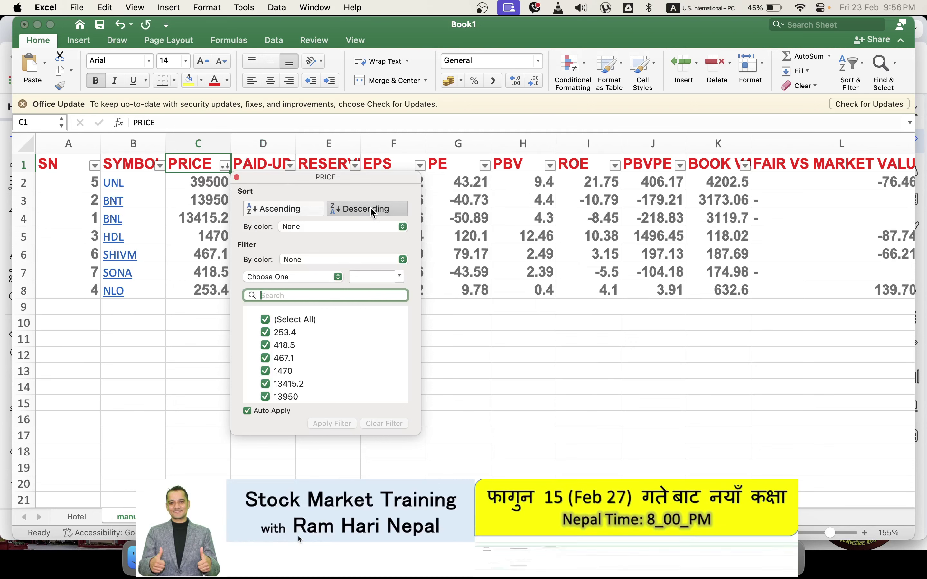
left_click(207, 211)
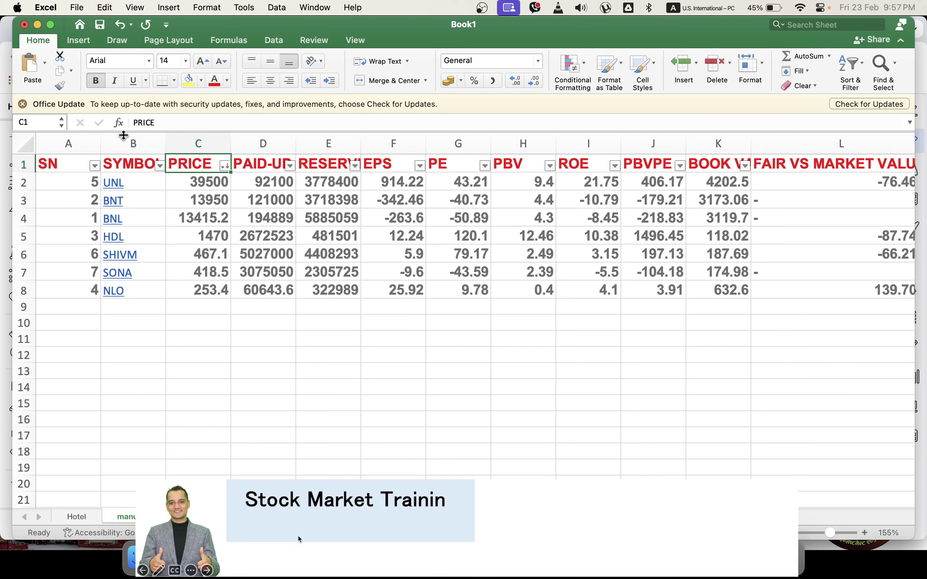
- Examine the price-sorted stock symbols from UNL down to NLO in B2:B8
left_click_drag(140, 182, 136, 295)
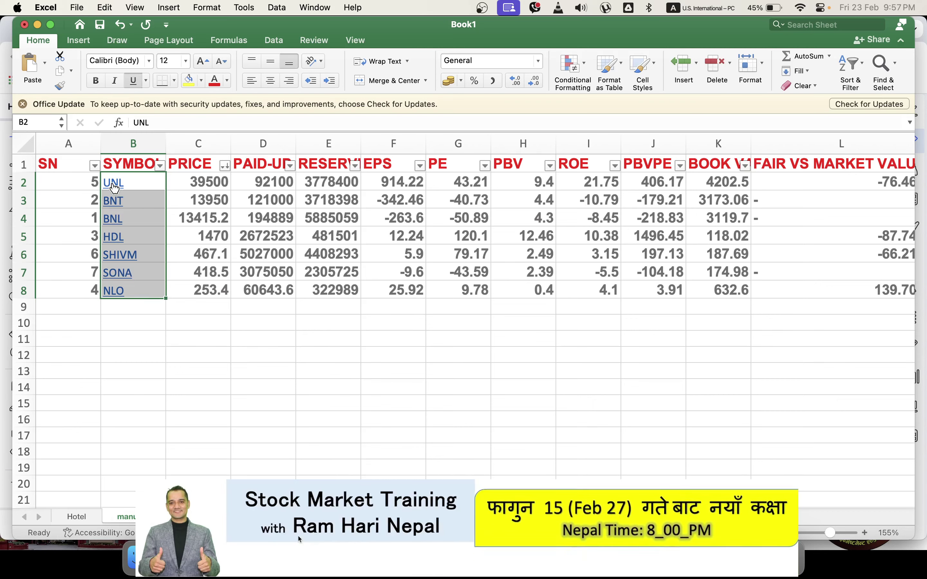
mouse_move(114, 188)
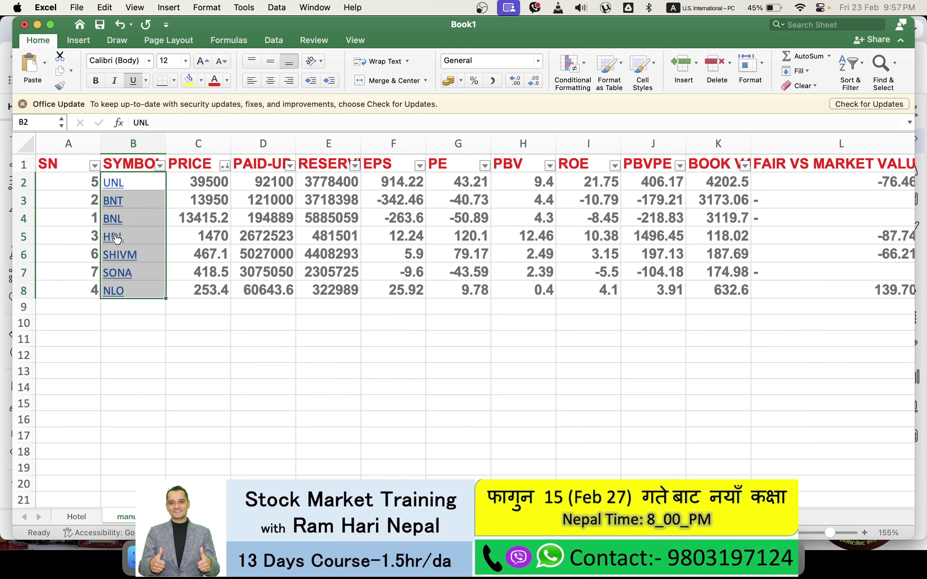
mouse_move(117, 238)
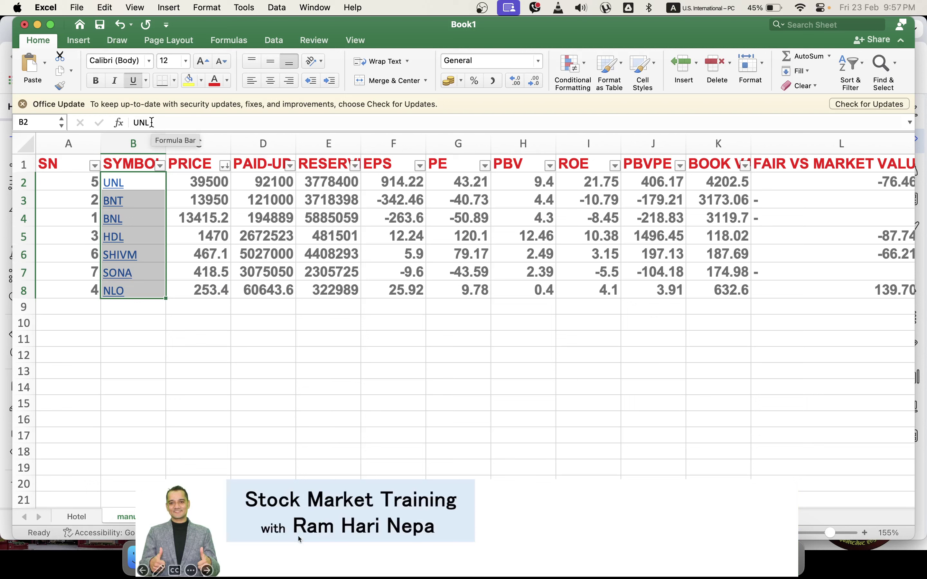
left_click(298, 269)
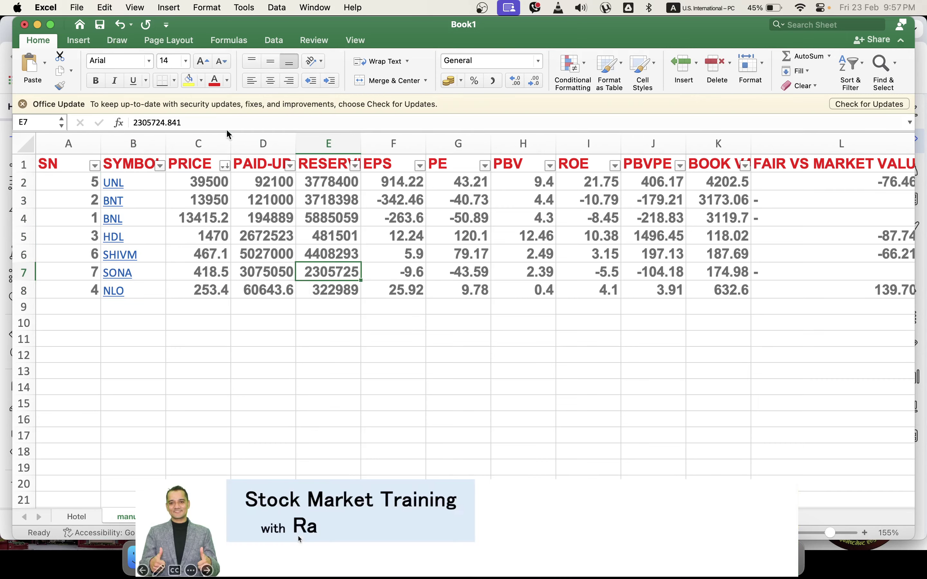
- Examine the price-sorted stocks' PRICE values, checking UNL, BNT, BNL and HDL and the group from SHIVM down to NLO
left_click(223, 165)
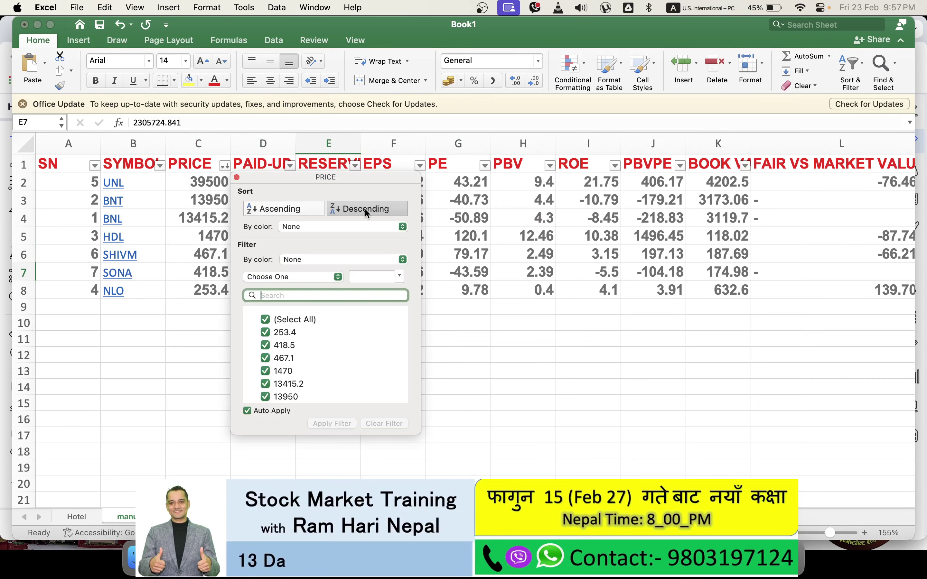
left_click(190, 181)
left_click(214, 182)
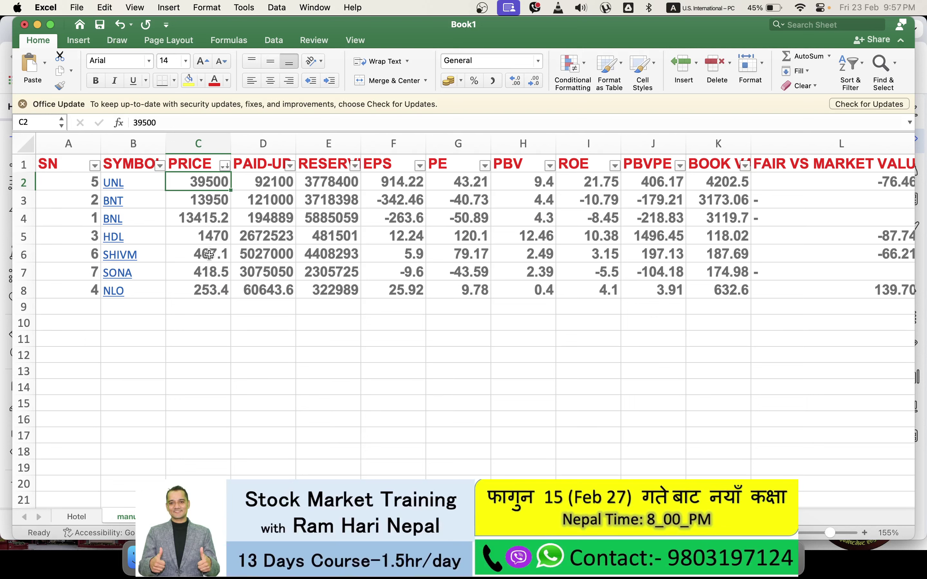
left_click_drag(142, 197, 146, 217)
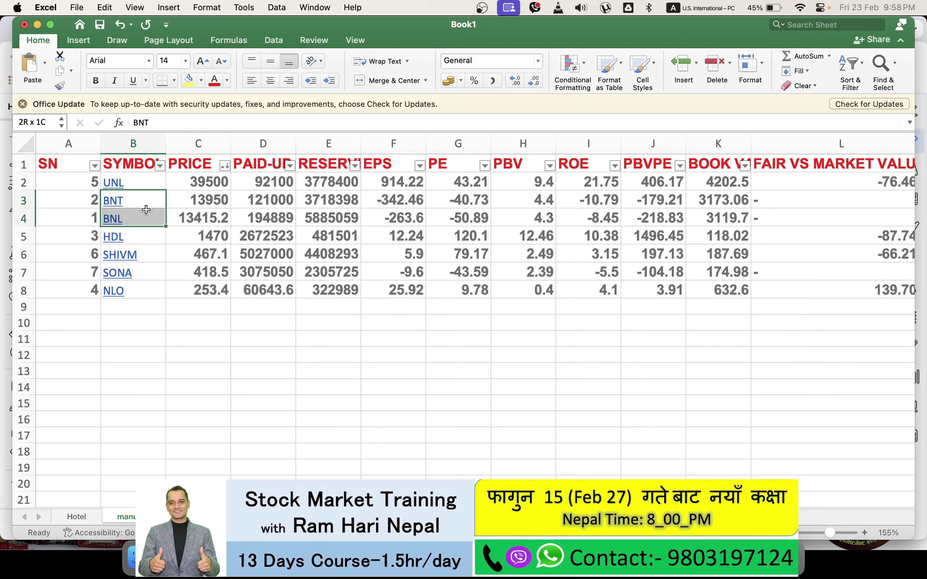
left_click(190, 218)
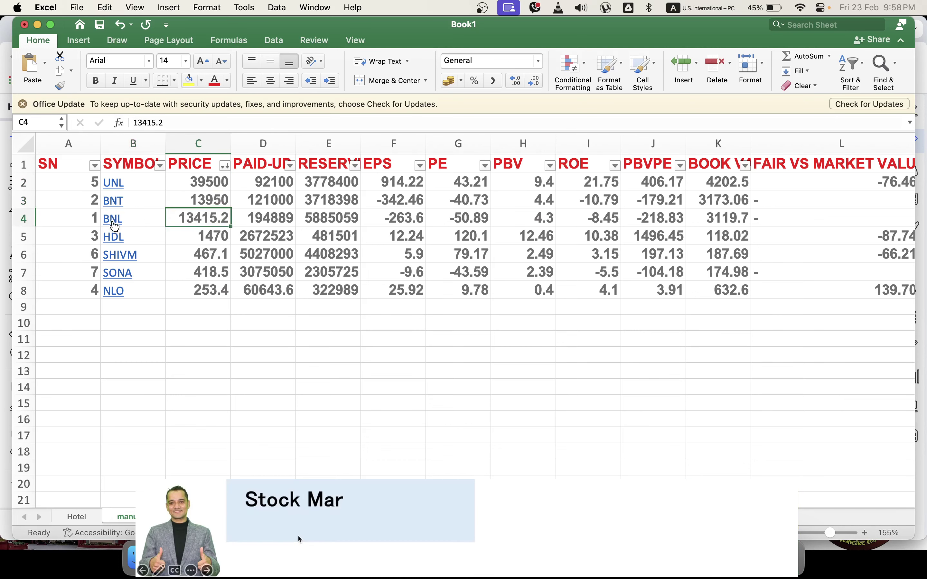
left_click(21, 215)
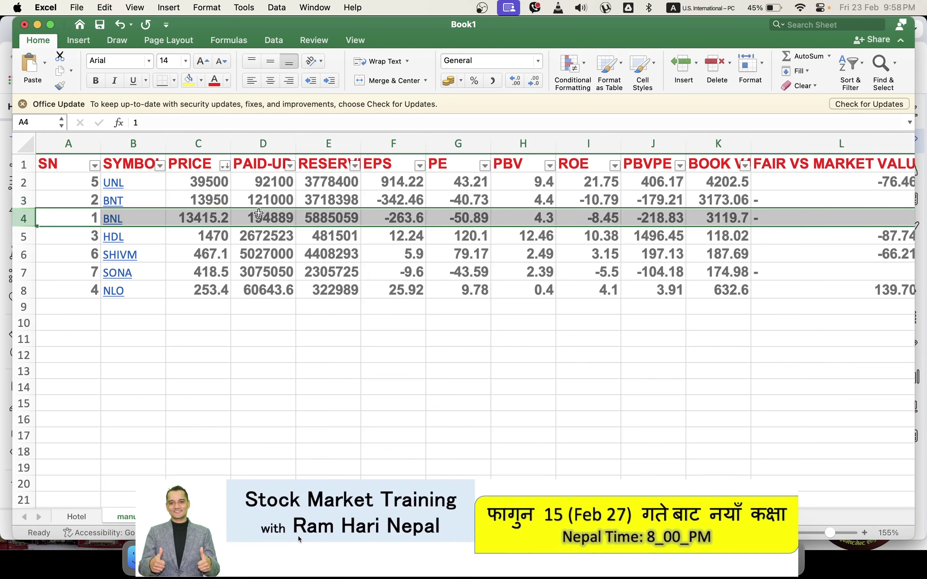
left_click(217, 218)
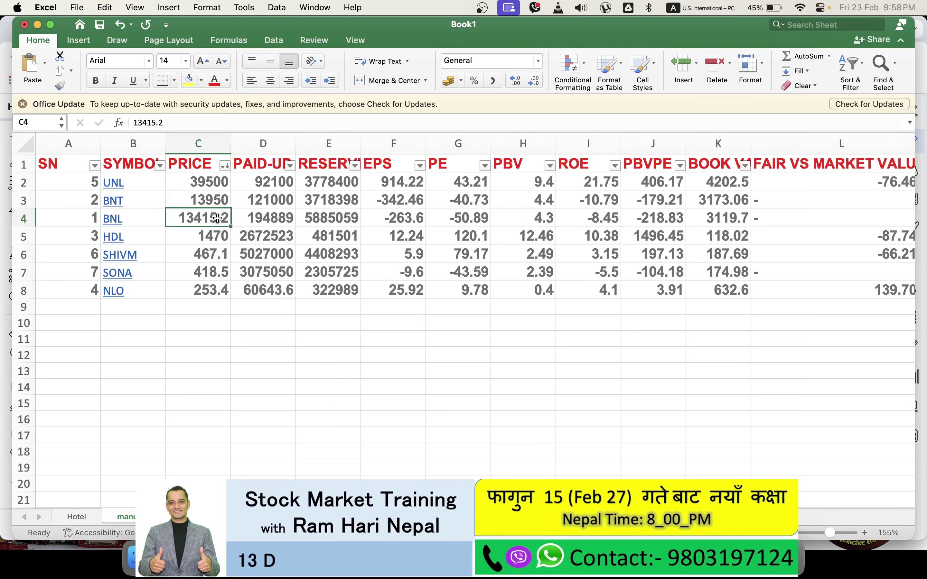
left_click(202, 237)
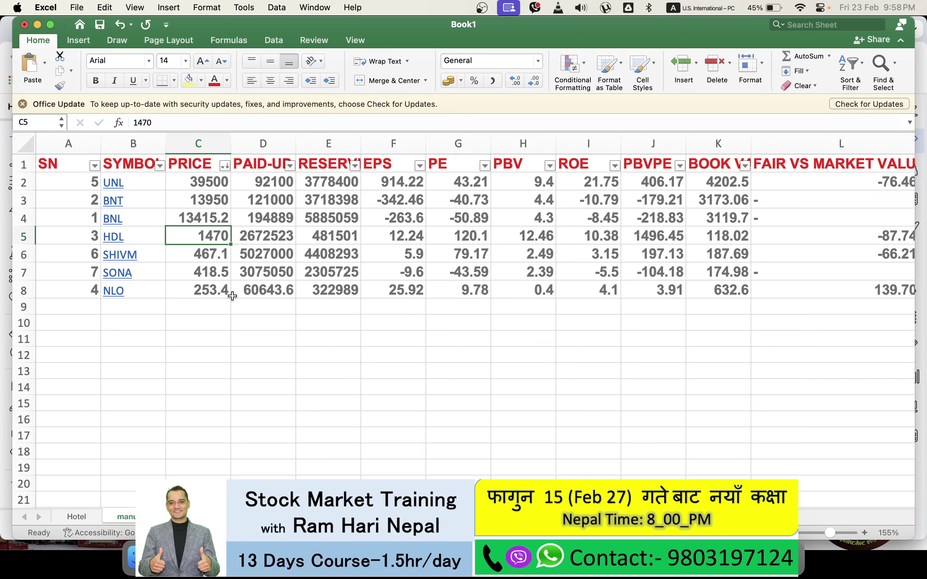
left_click_drag(202, 253, 209, 307)
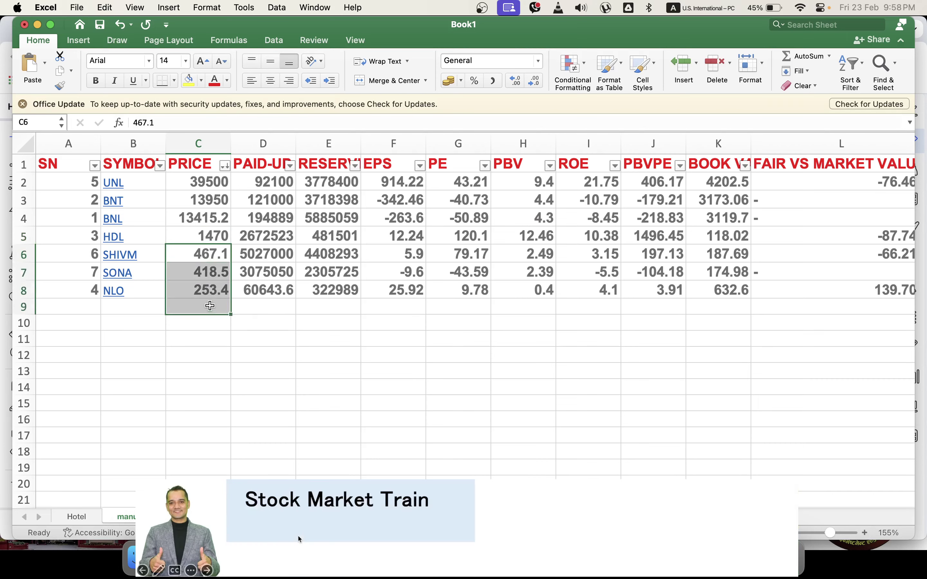
- Compare the full NLO row with the BNL row, and check NLO's PRICE and PE values
left_click(17, 295)
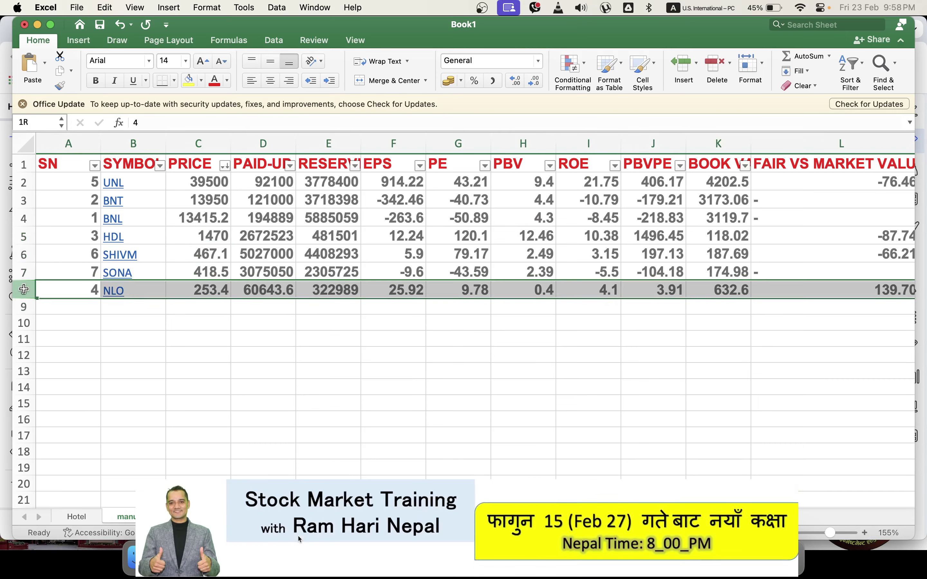
left_click(27, 231)
left_click(20, 219)
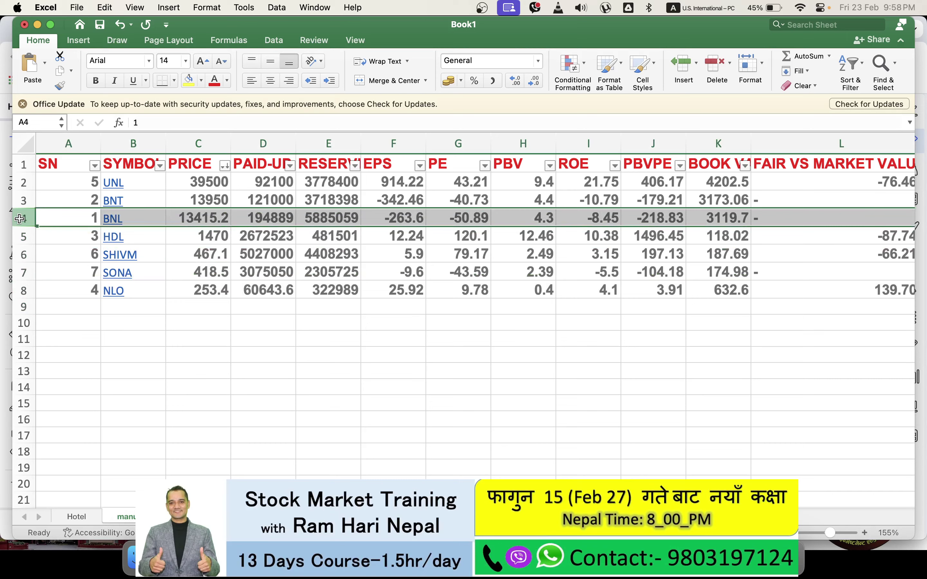
left_click(24, 291)
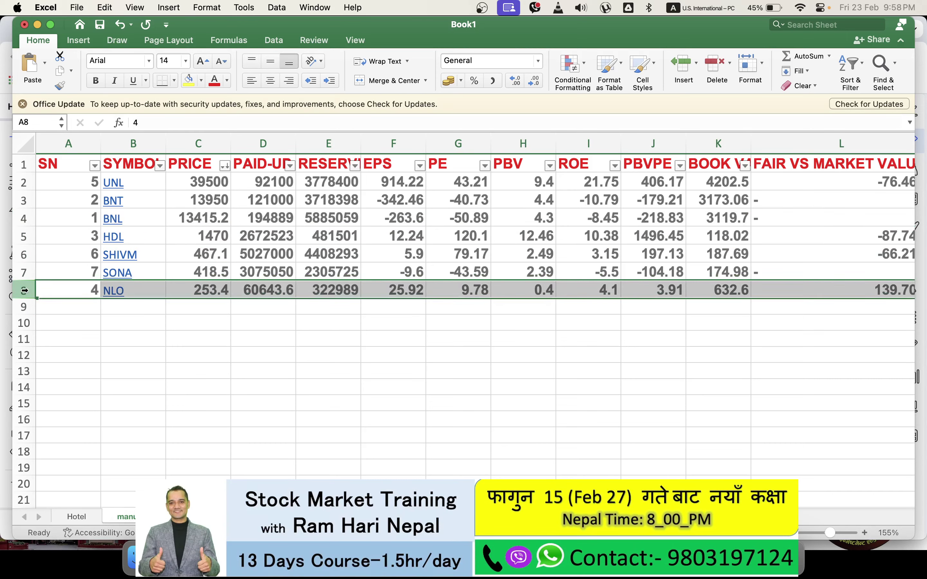
left_click(217, 290)
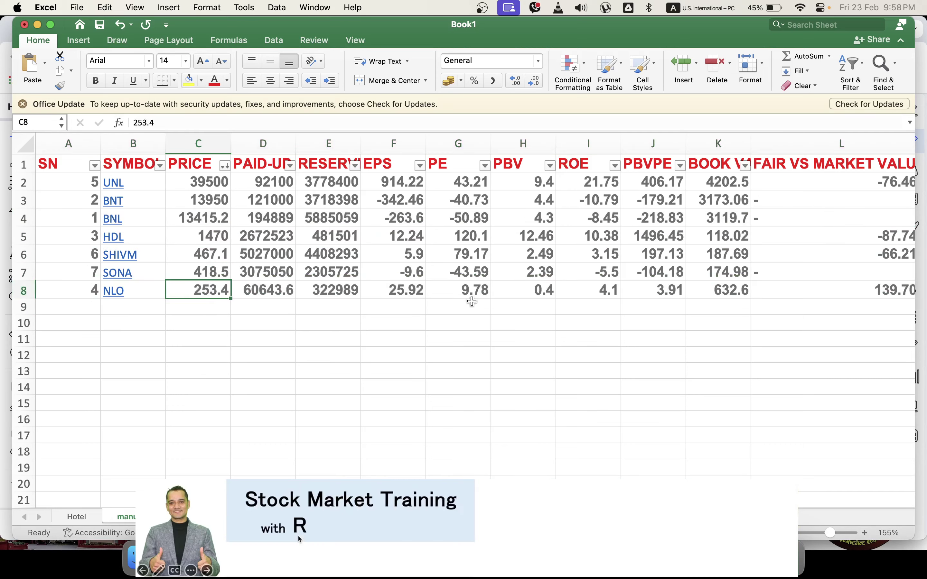
left_click(475, 290)
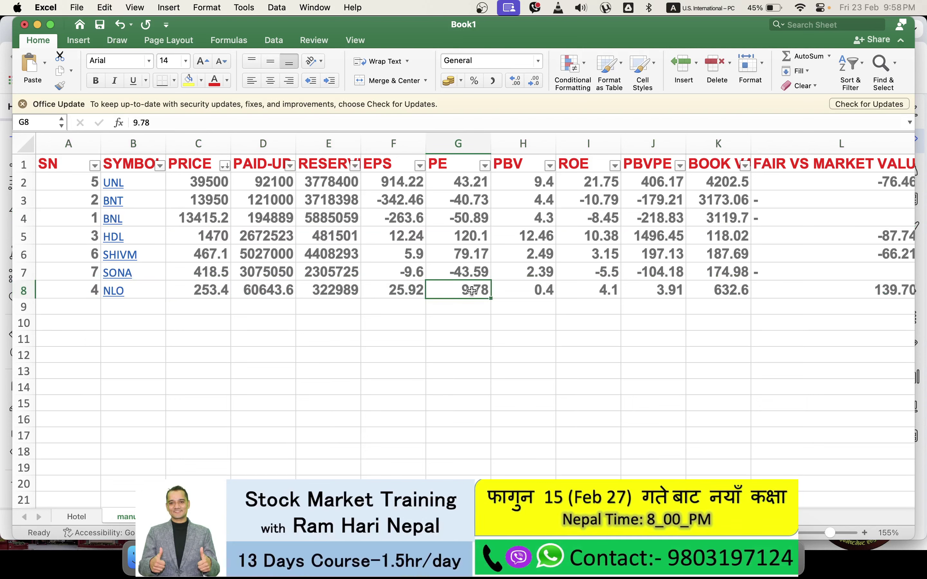
- Sort the stocks by PAID-UP in descending order, and re-sort them by PAID-UP in ascending order
left_click(290, 166)
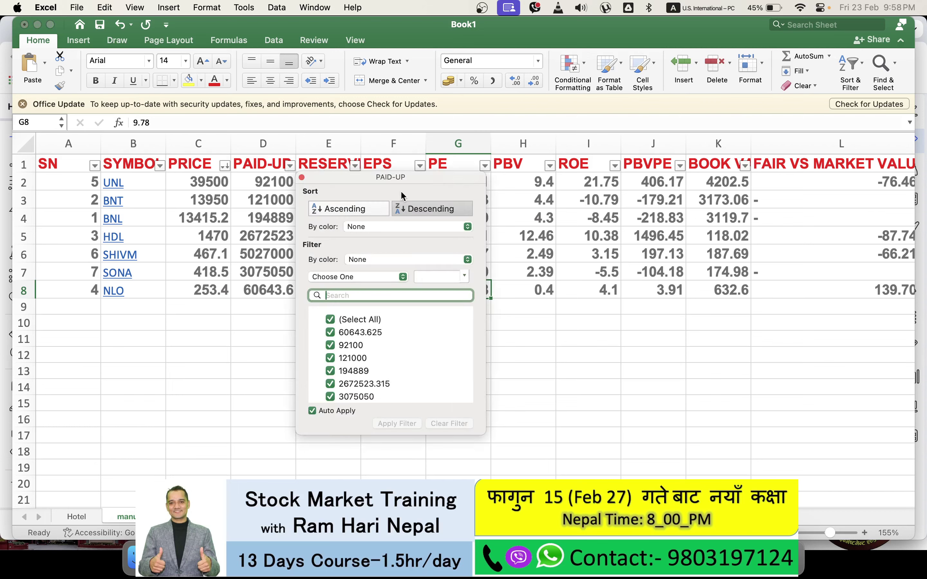
left_click(409, 209)
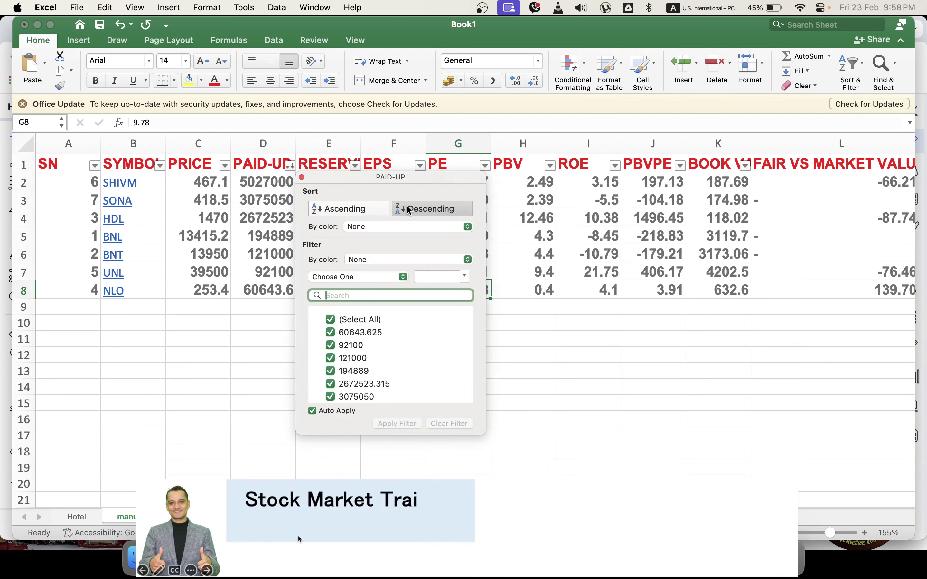
left_click(364, 209)
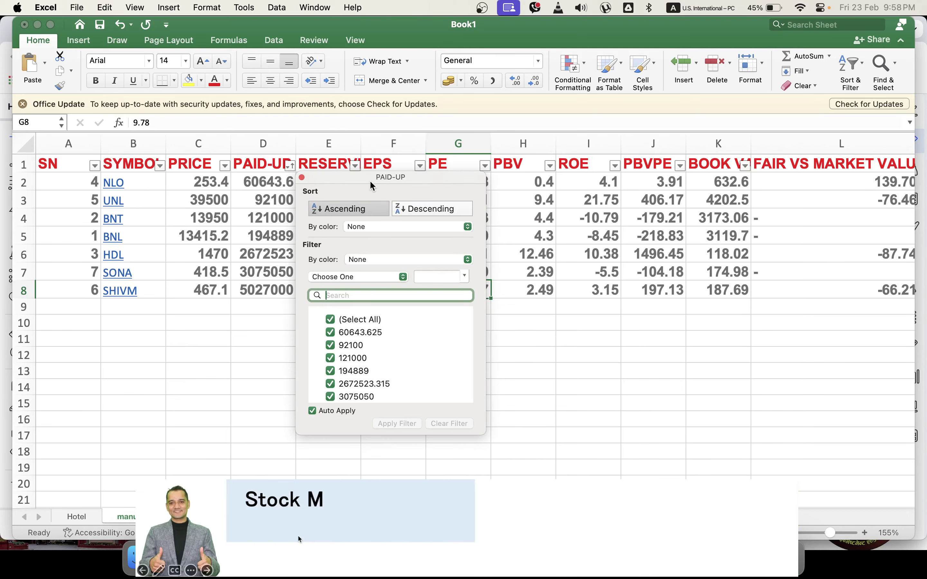
left_click(360, 173)
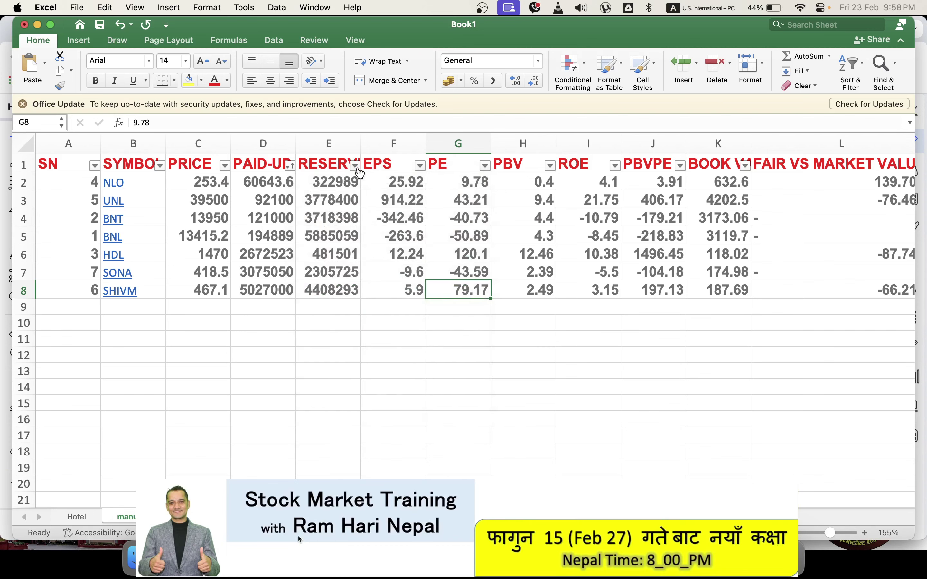
- Sort the stocks by RESERVE in descending order, and re-sort them by RESERVE in ascending order
left_click(355, 165)
left_click(482, 208)
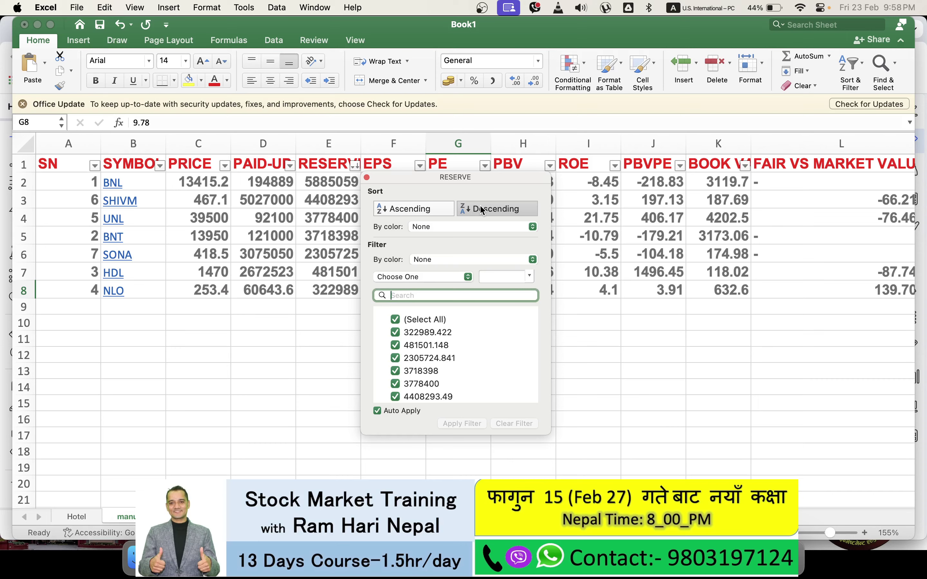
left_click(407, 209)
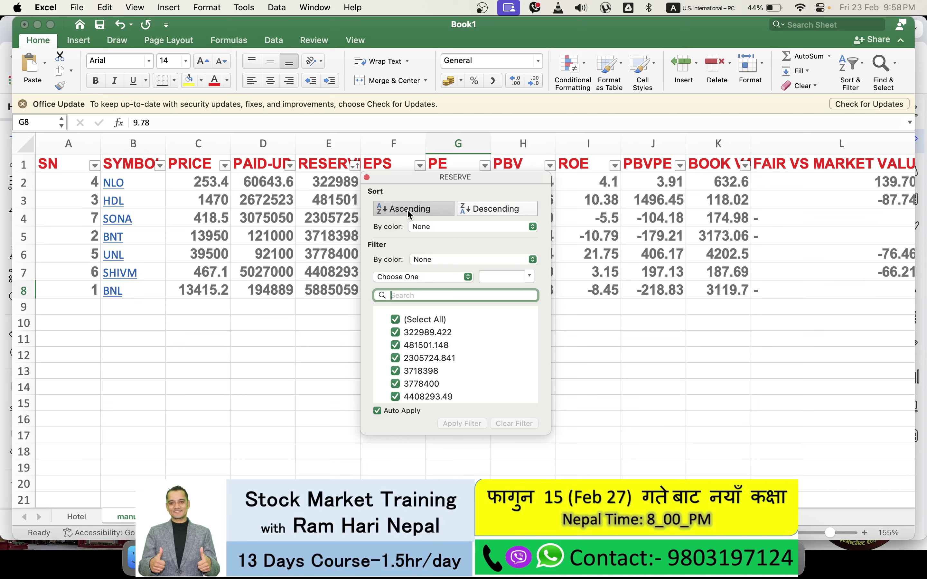
left_click(420, 165)
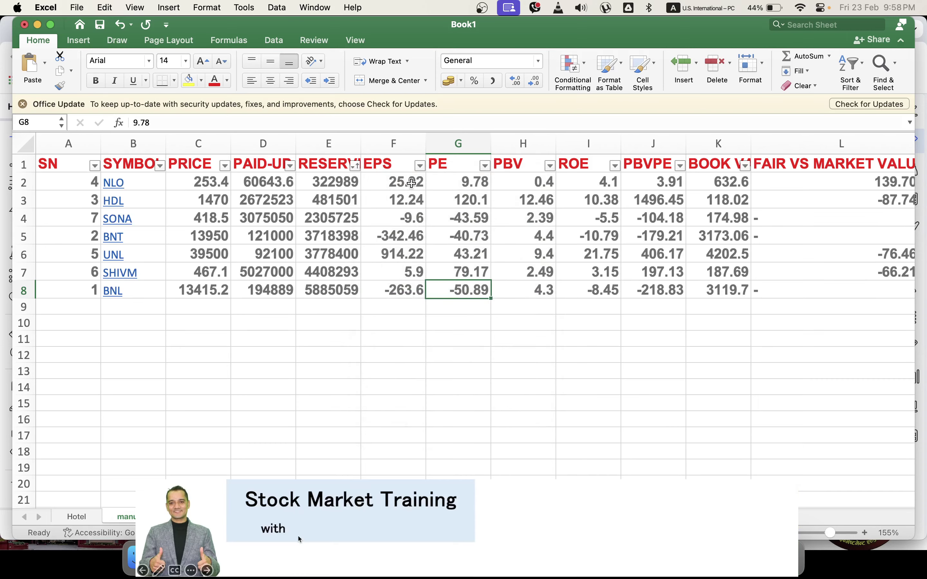
- Sort the stocks by EPS in descending order, and examine the EPS of UNL and of SONA, BNL and BNT
left_click(420, 165)
left_click(538, 210)
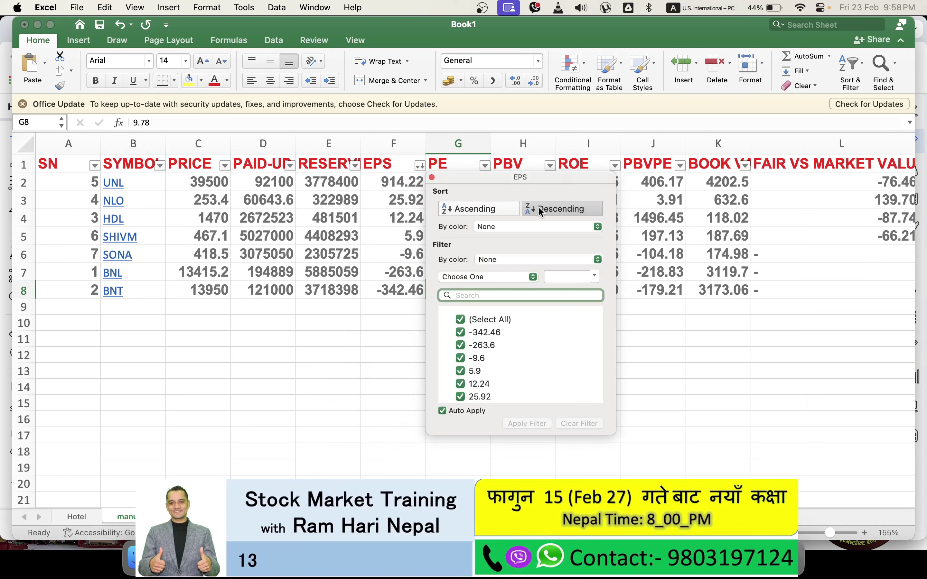
left_click(409, 207)
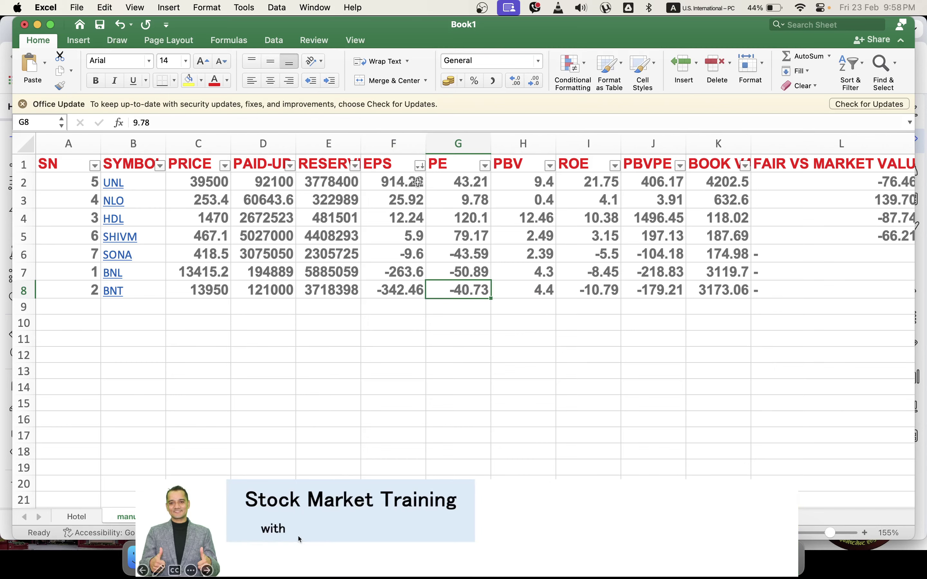
left_click(406, 184)
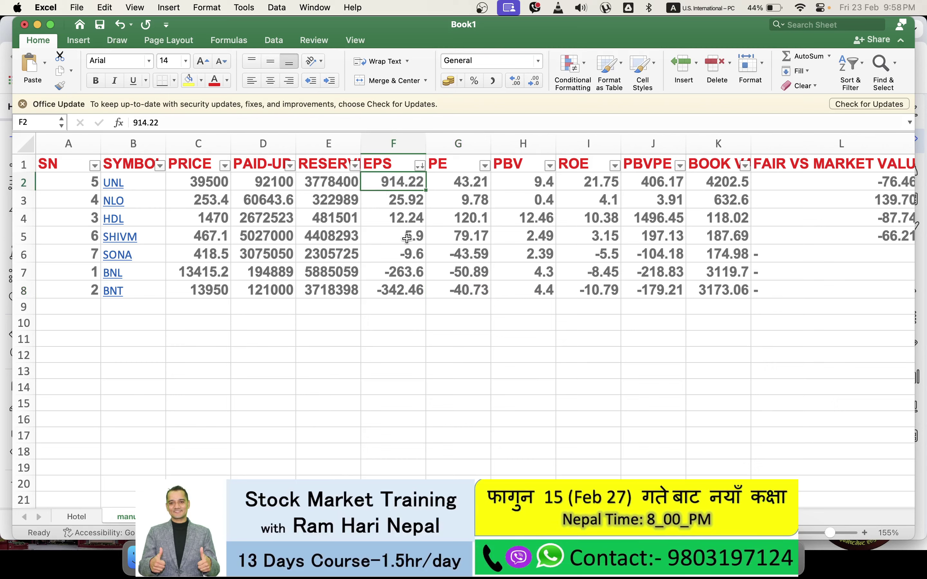
left_click_drag(410, 253, 407, 284)
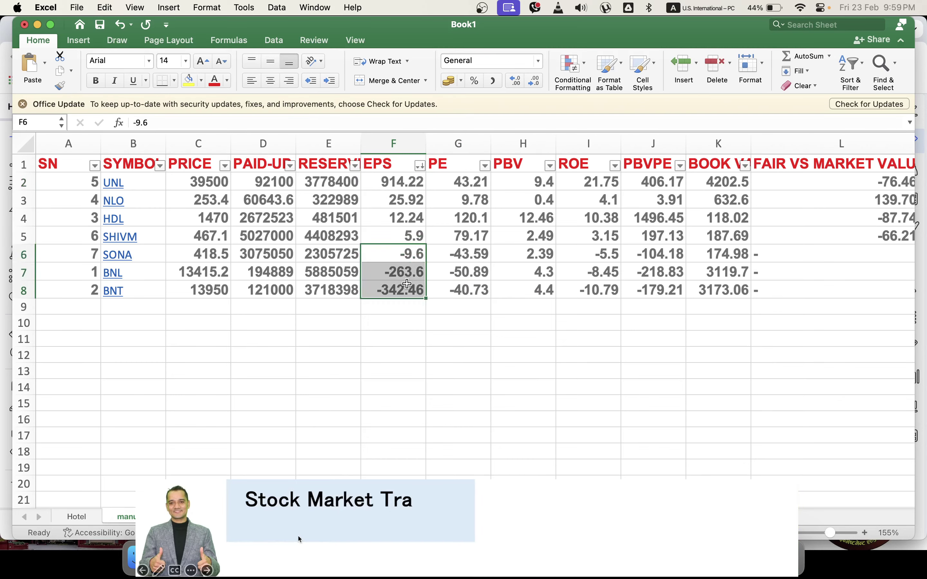
- Sort the stocks by PE in ascending order, and examine the PE values from BNL down to UNL in G2:G6
left_click(485, 166)
left_click(557, 207)
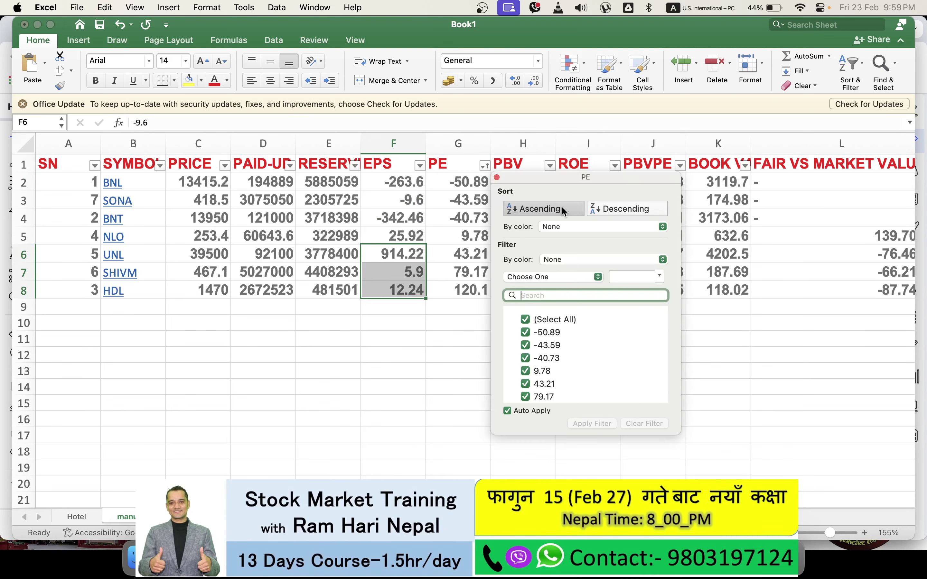
left_click(468, 235)
left_click_drag(468, 235, 468, 187)
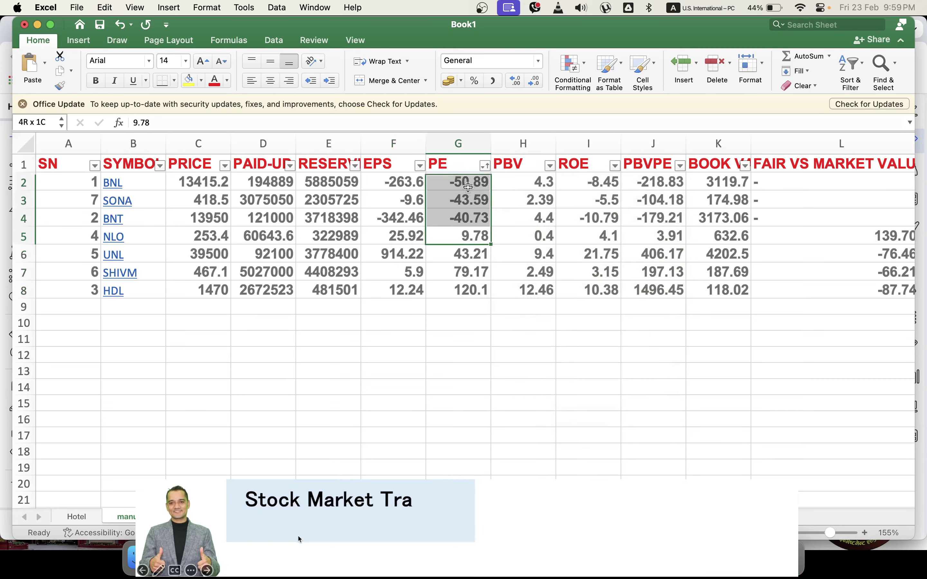
left_click(448, 256)
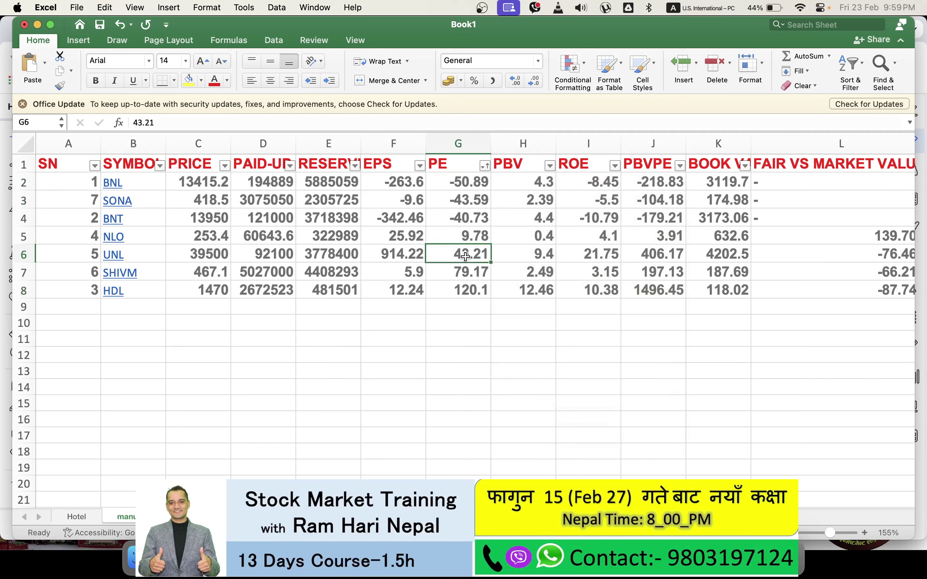
- Sort the stocks by PBV in descending order, and re-sort them by PBV in ascending order
left_click(550, 166)
left_click(534, 184)
left_click(549, 165)
left_click(677, 210)
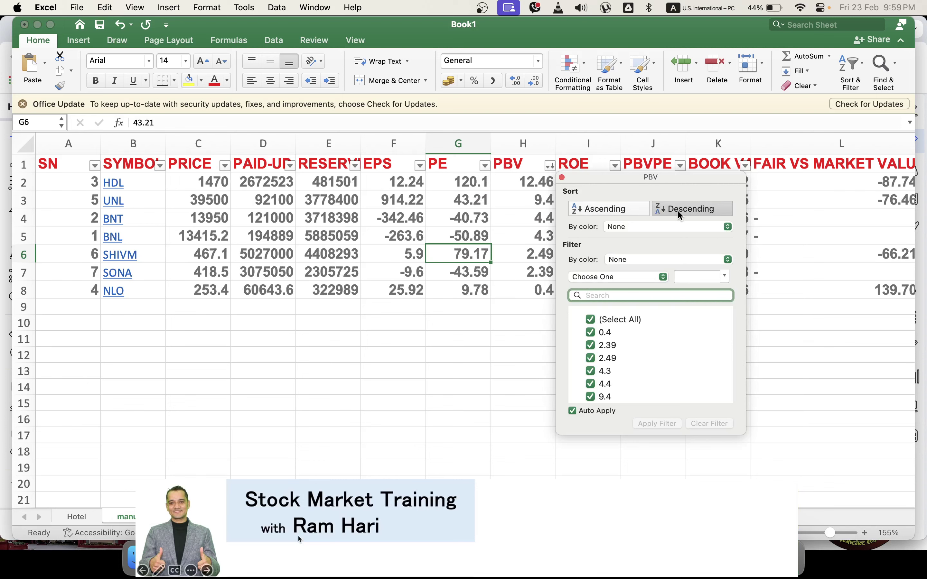
left_click(628, 209)
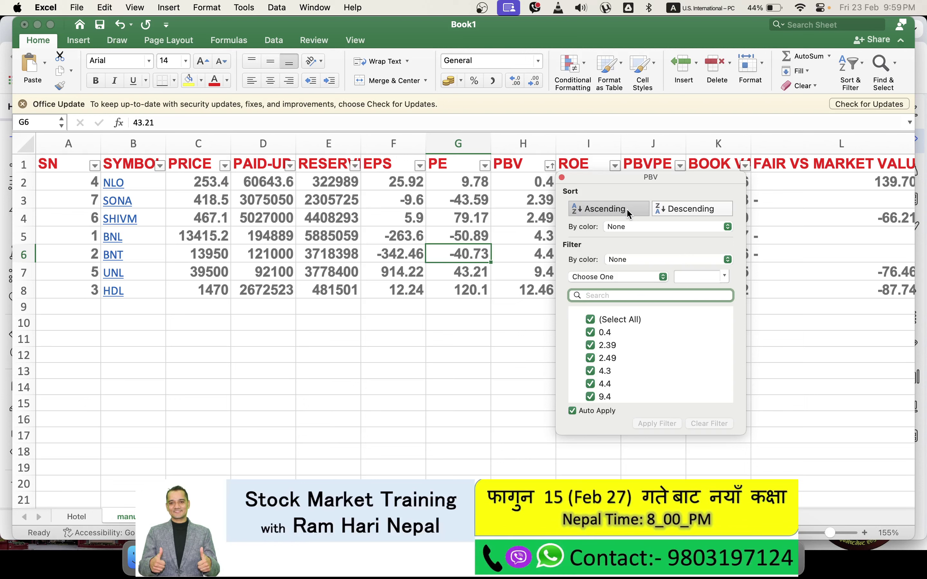
left_click(533, 211)
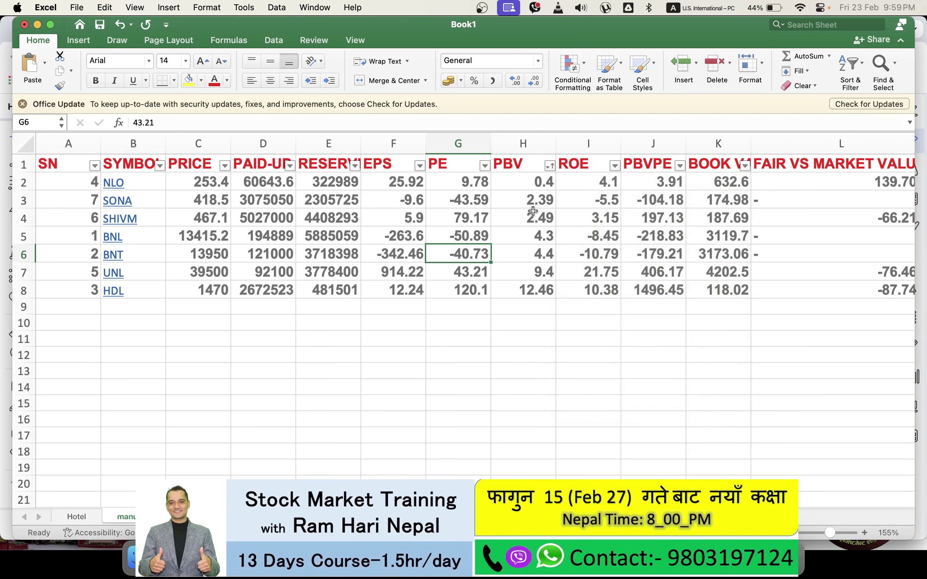
- Sort the stocks by ROE in descending order, and re-sort them by ROE in ascending order
left_click(615, 165)
left_click(763, 208)
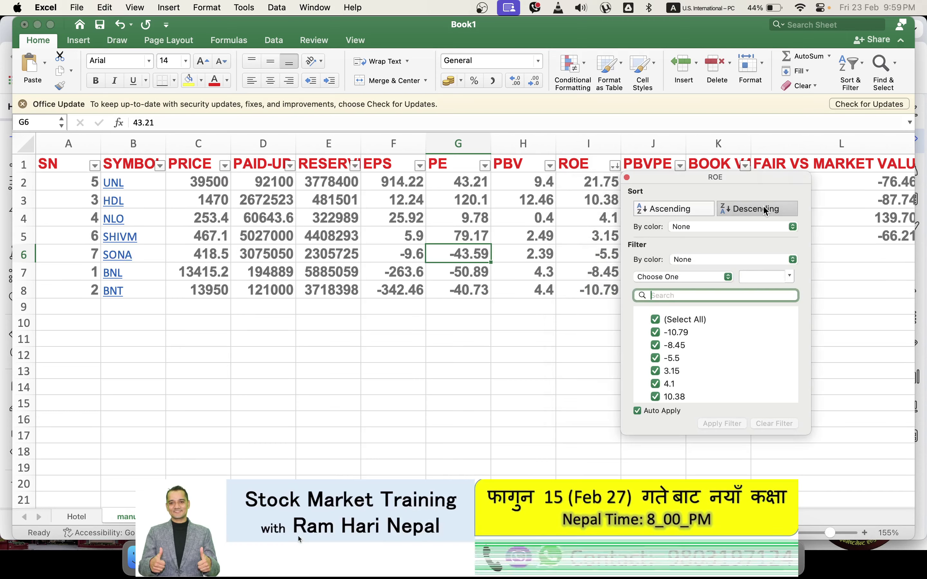
left_click(688, 209)
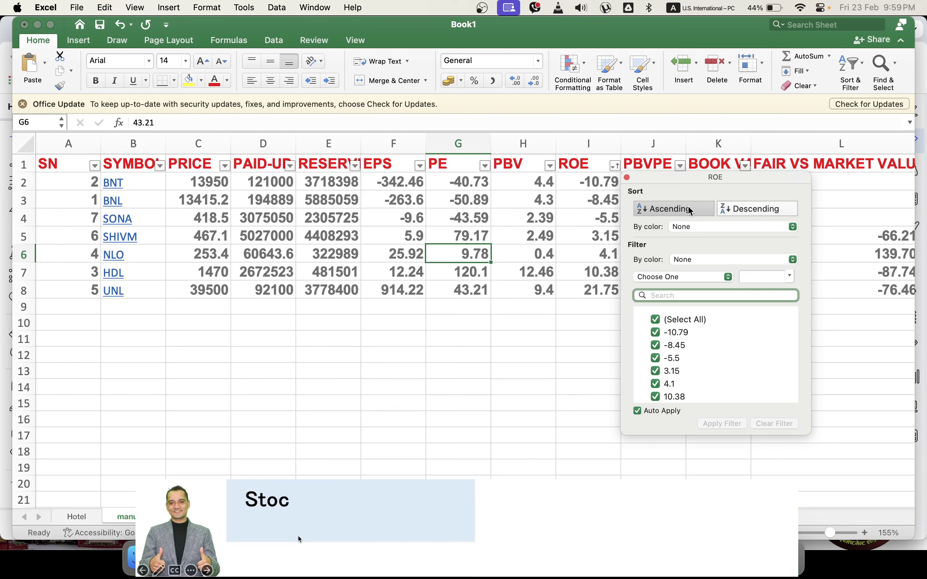
- Examine the full BNT and BNL rows together, and check BNL's PBV value
left_click(26, 182)
left_click(26, 183)
left_click_drag(26, 183, 27, 202)
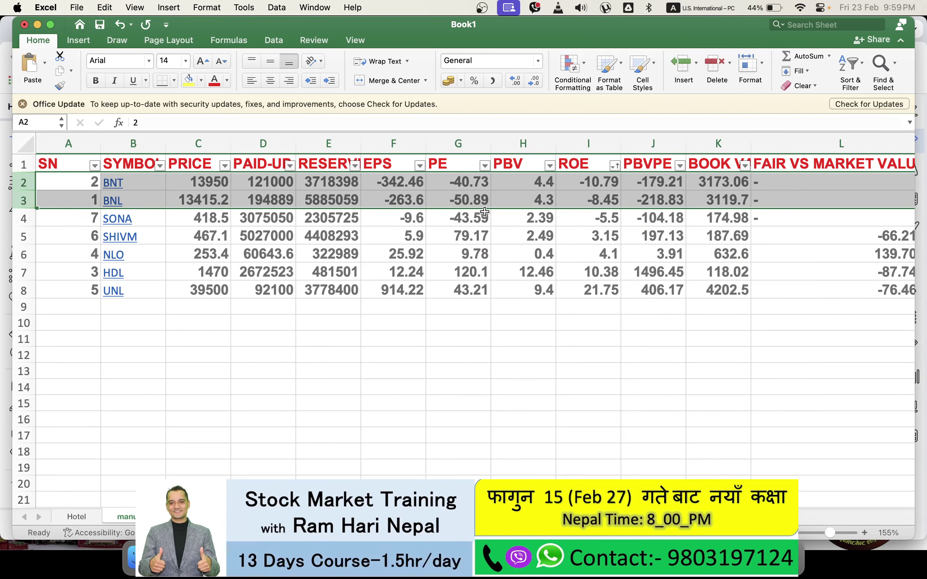
left_click(529, 204)
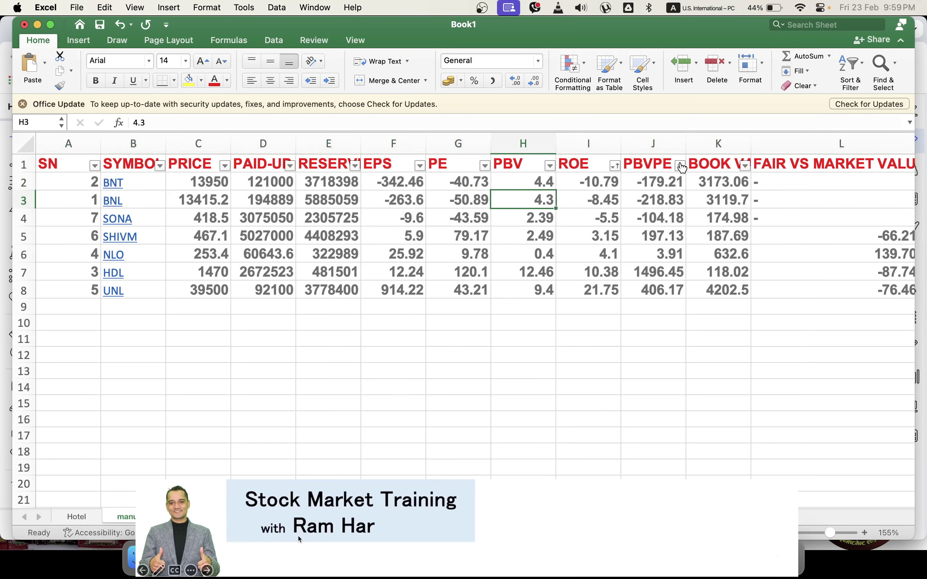
- Sort the manufacturing stocks by PBVPE in descending order
left_click(680, 164)
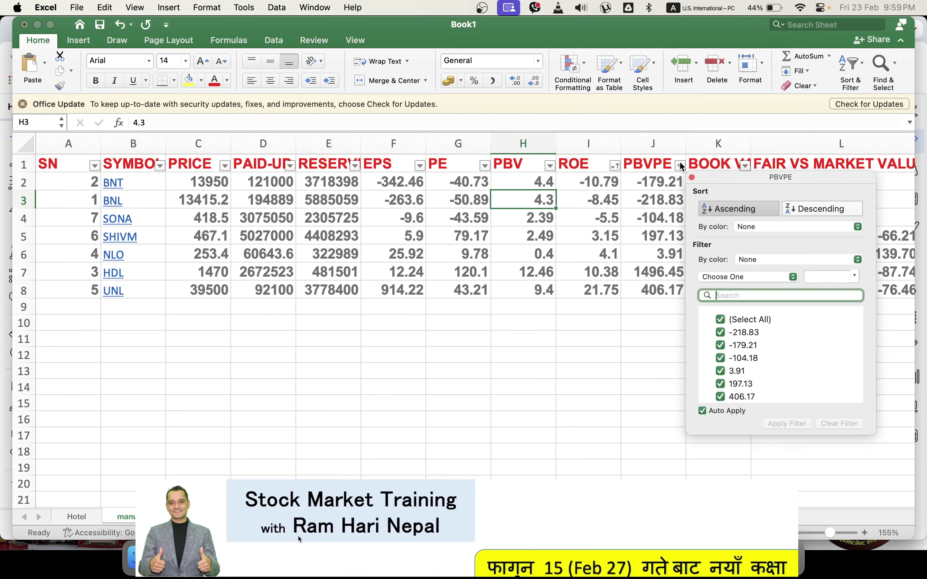
left_click(820, 207)
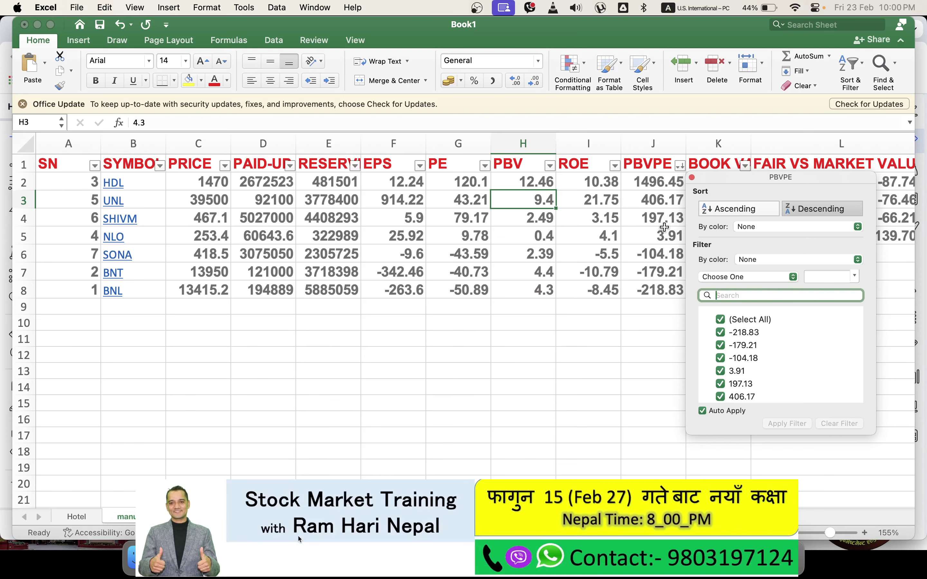
left_click(661, 198)
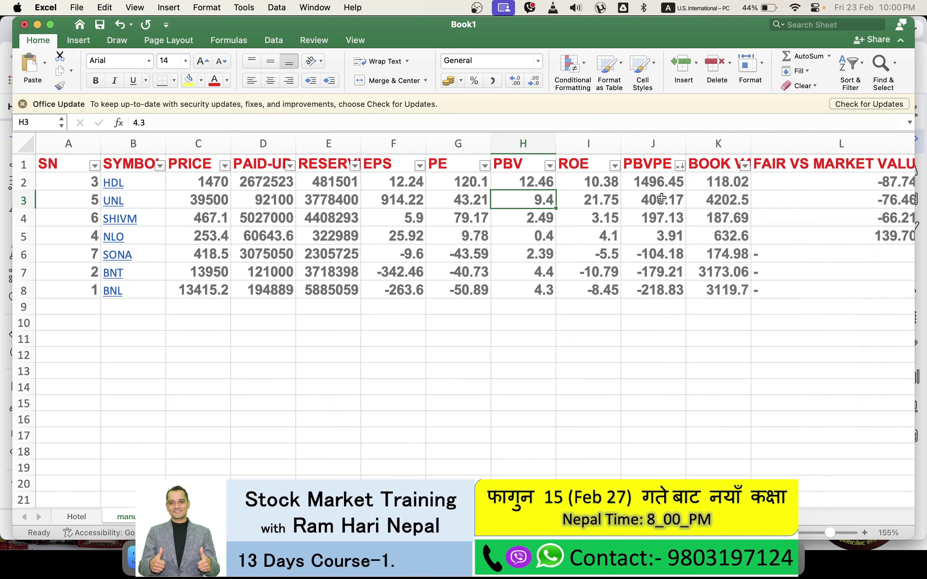
- Sort the stocks by BOOK VALUE in ascending order, and re-sort them by BOOK VALUE in descending order
left_click(745, 166)
left_click(614, 211)
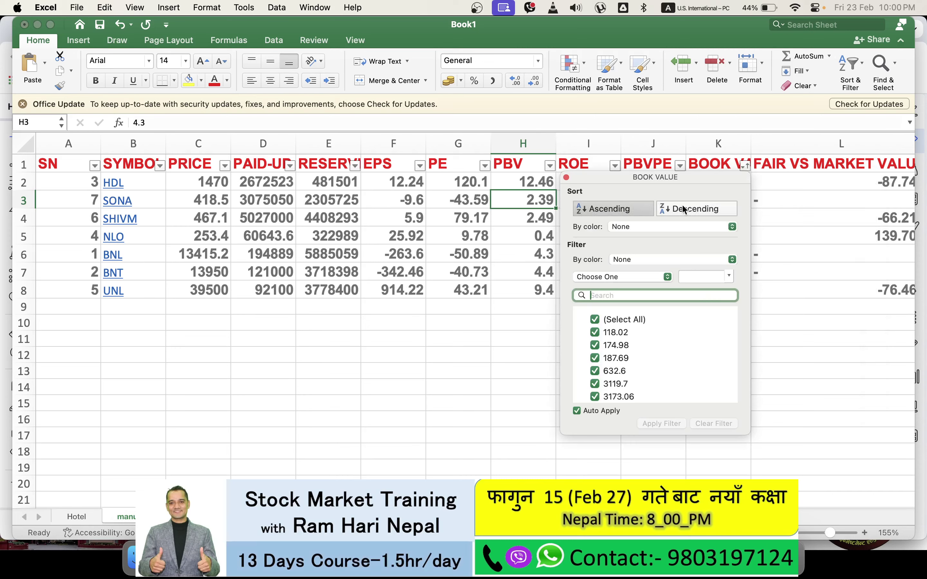
left_click(697, 208)
left_click(800, 209)
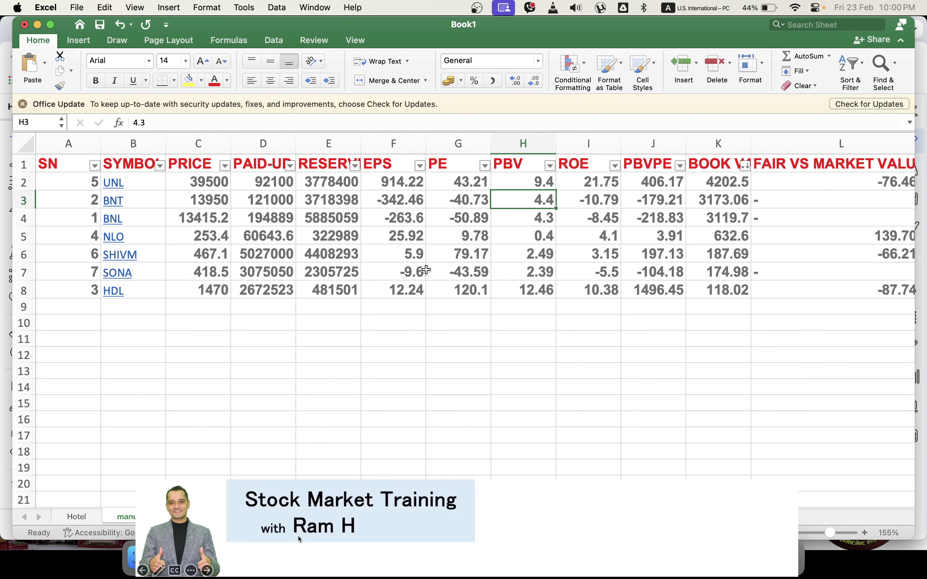
- Select the whole FAIR VS MARKET VALUE column and examine its percentages against the stock symbols
scroll(568, 347, "right", 3)
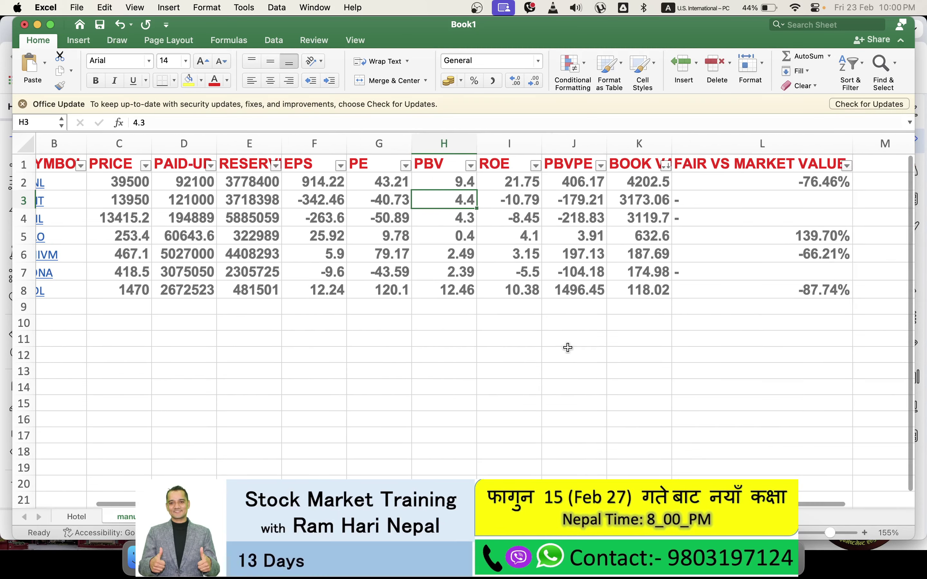
scroll(693, 240, "left", 1)
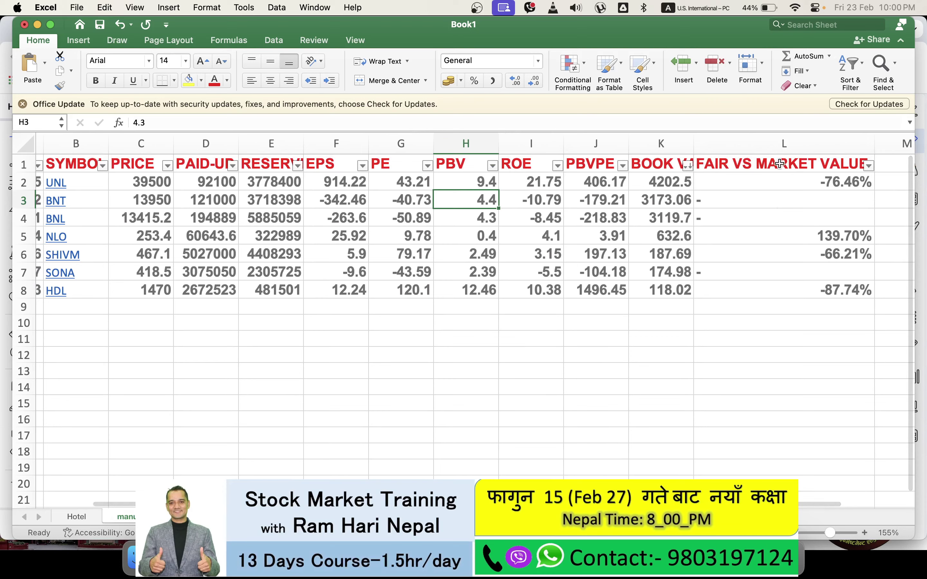
left_click(779, 164)
key("ctrl+space")
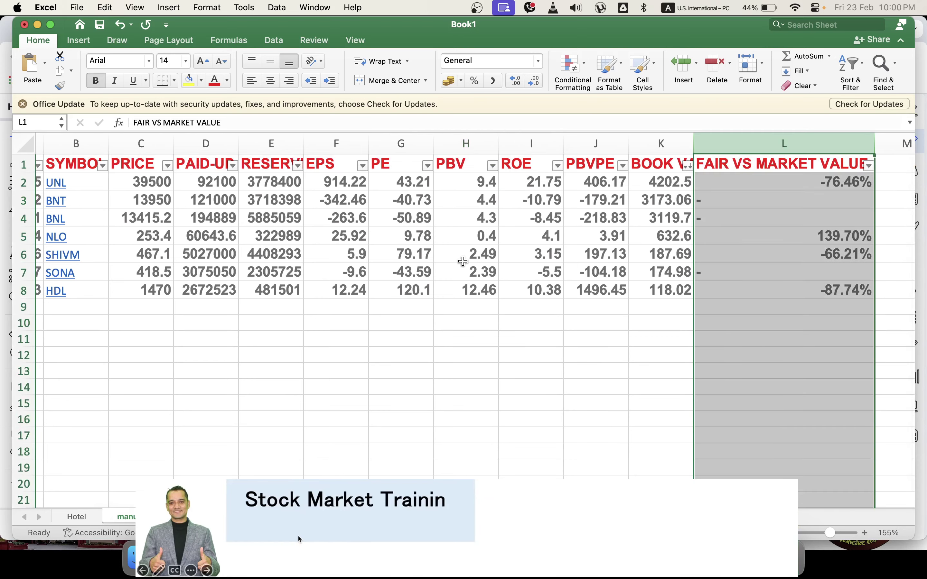
scroll(463, 261, "left", 2)
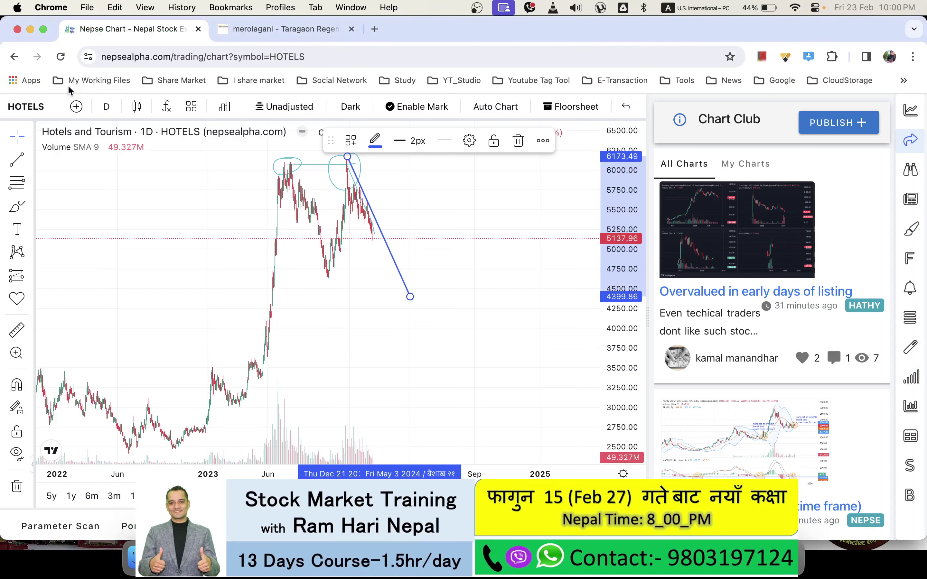
- Switch to the Nepse Alpha chart in Chrome and load the MANUFACTURE index, showing its price history back to 2020
left_click(37, 107)
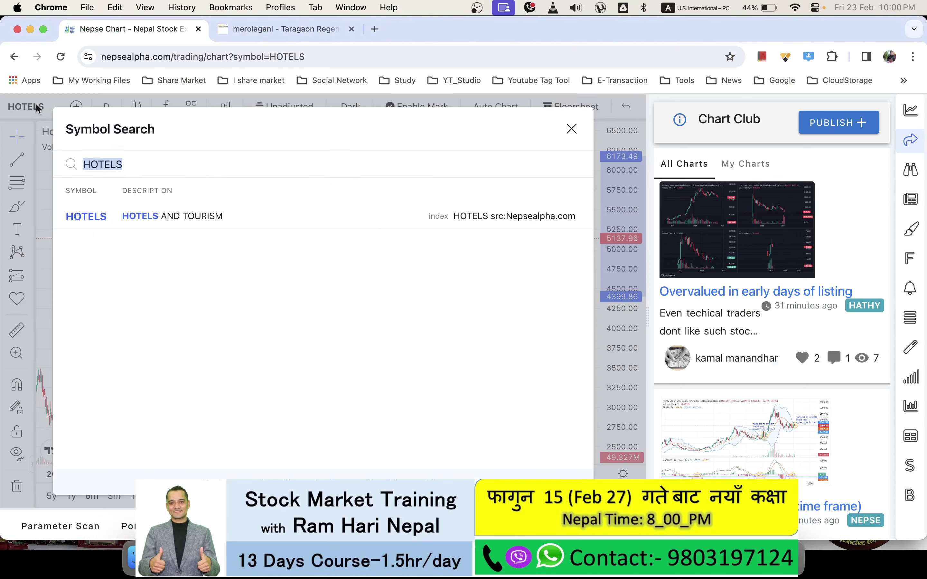
type("MANU")
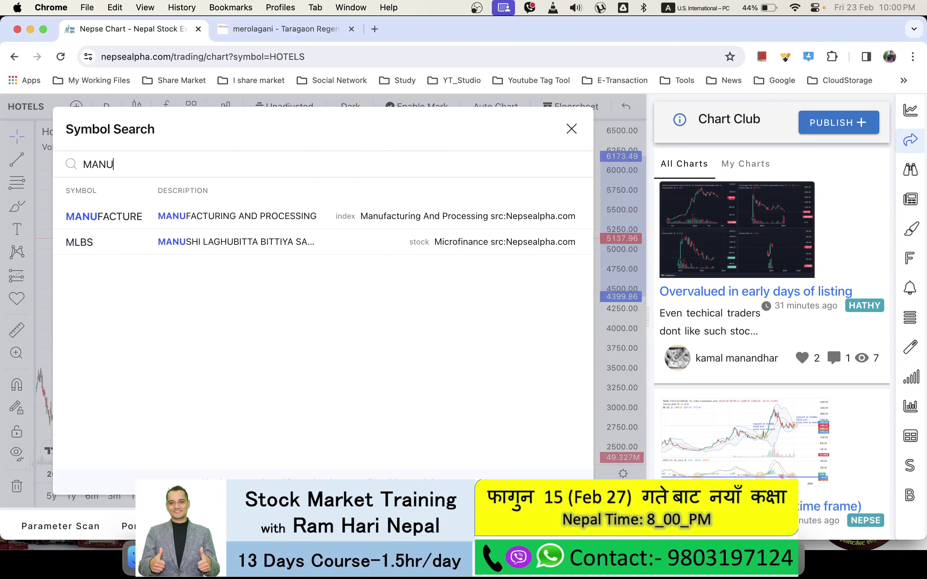
left_click(149, 222)
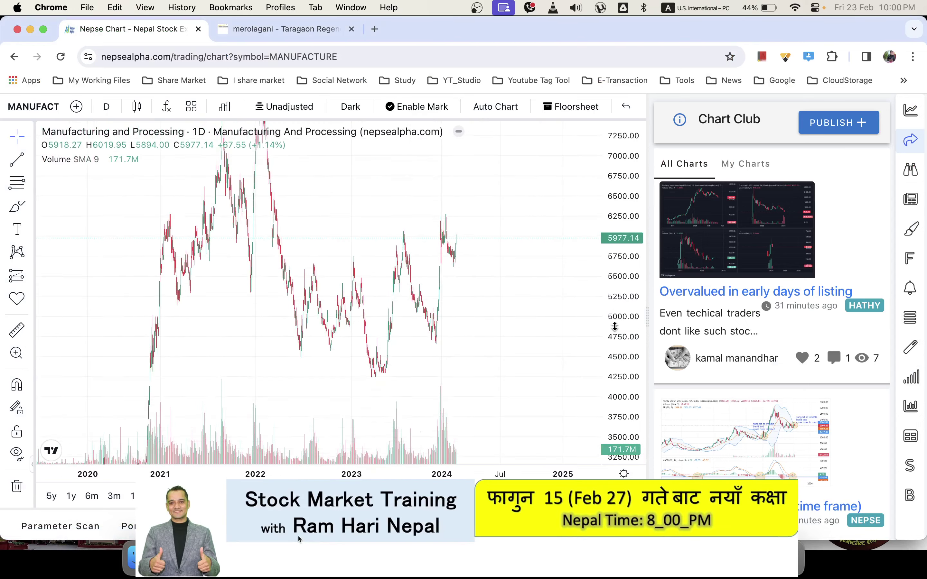
scroll(450, 330, "up", 5)
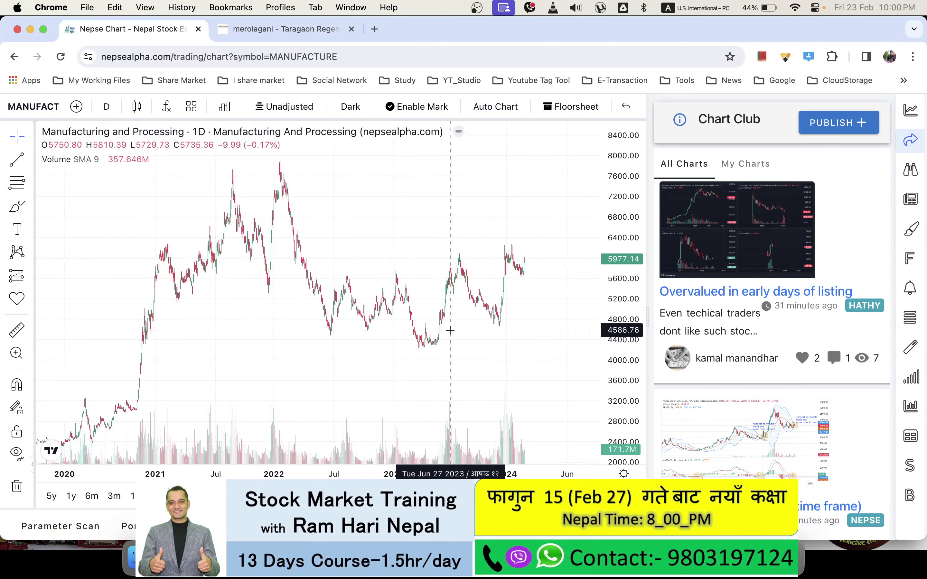
- Activate the Brush tool and load the SHIVM chart of Shivam Cements Ltd by searching the symbols for SHIV
left_click(16, 206)
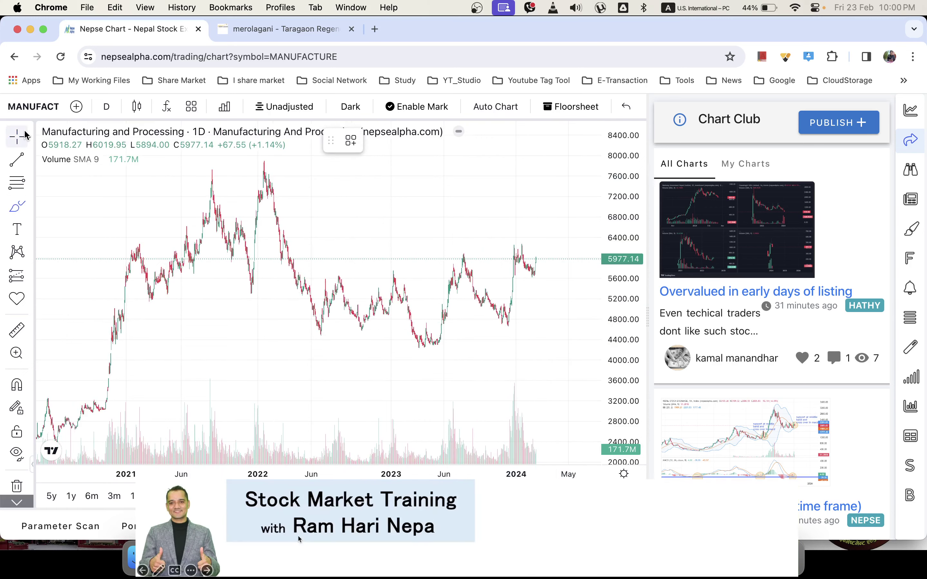
left_click(26, 109)
type("SHIV")
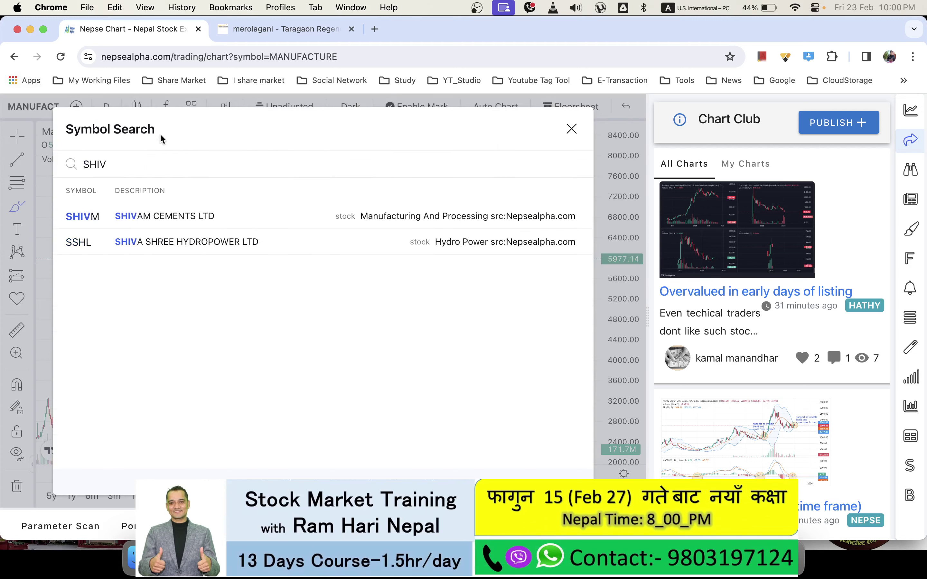
left_click(130, 216)
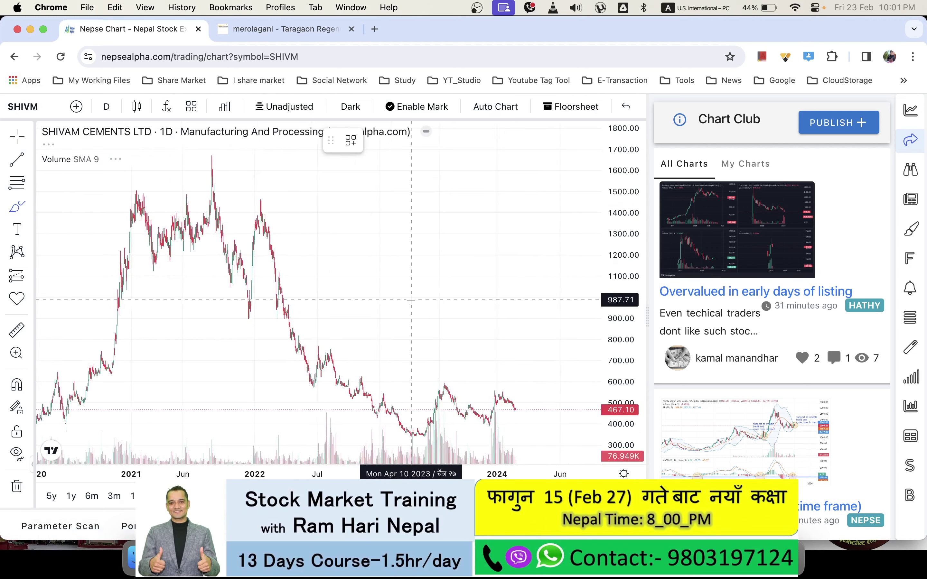